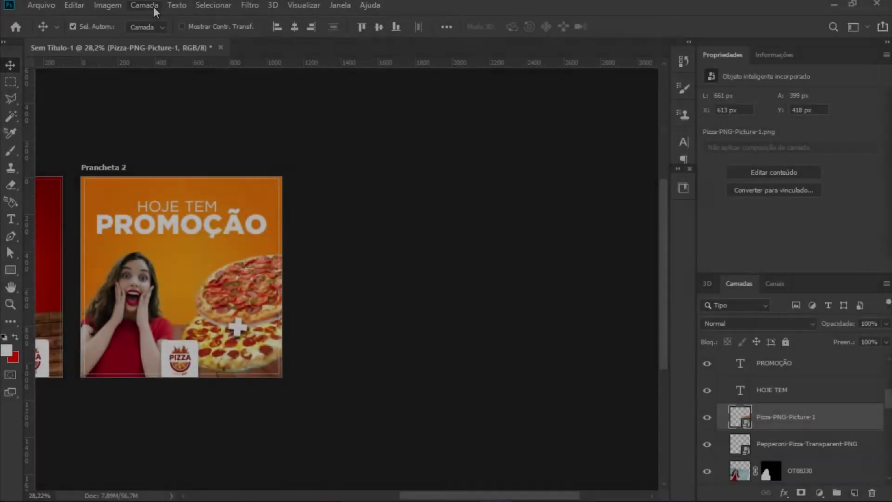
# Step: Add a new blank 1080×1080 px artboard, Prancheta 3, via Camada > Nova > Prancheta
pyautogui.click(147, 6)
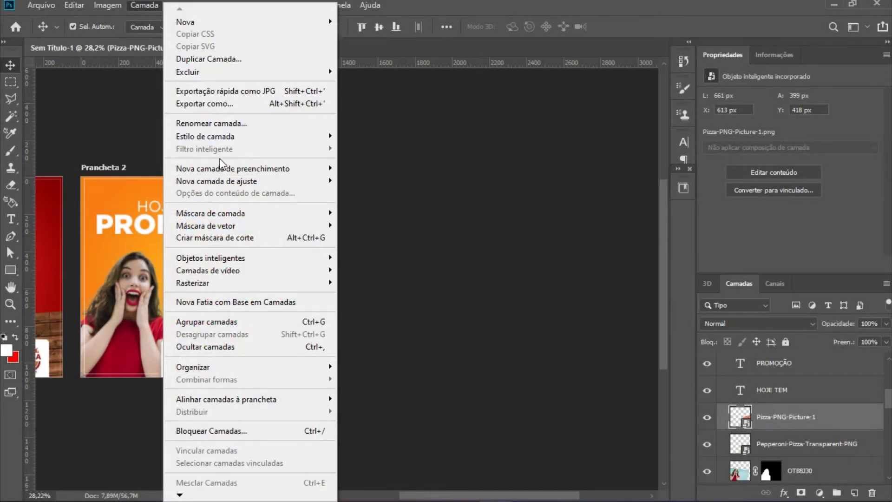
pyautogui.moveTo(210, 21)
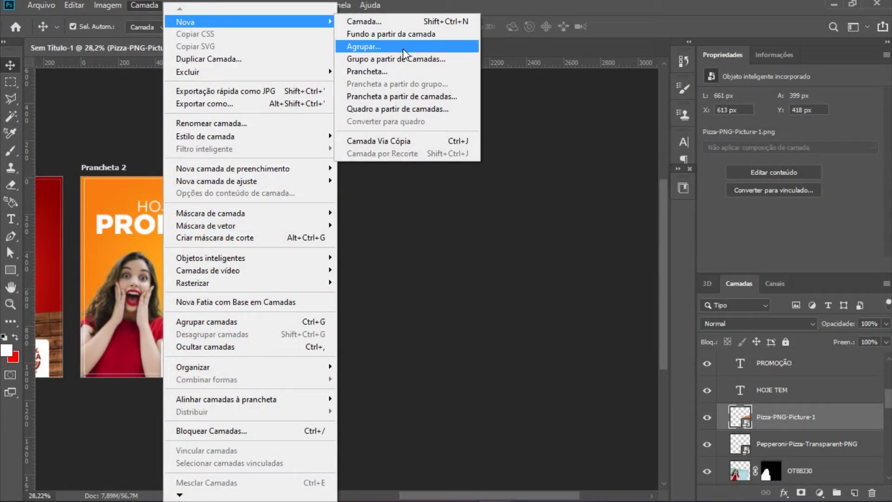
pyautogui.click(396, 71)
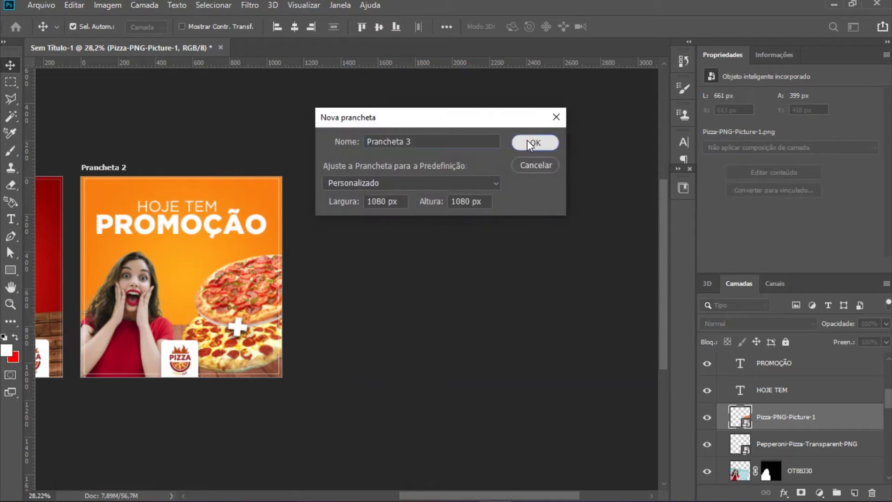
pyautogui.click(529, 141)
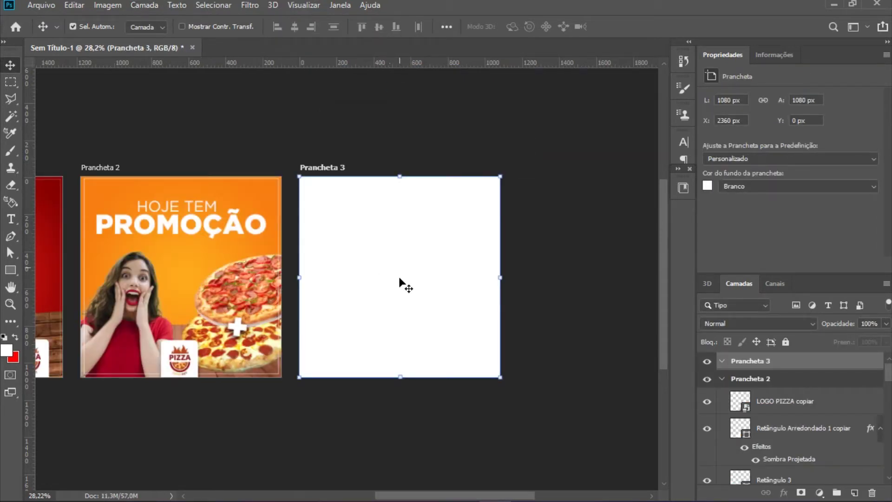
pyautogui.press('g')
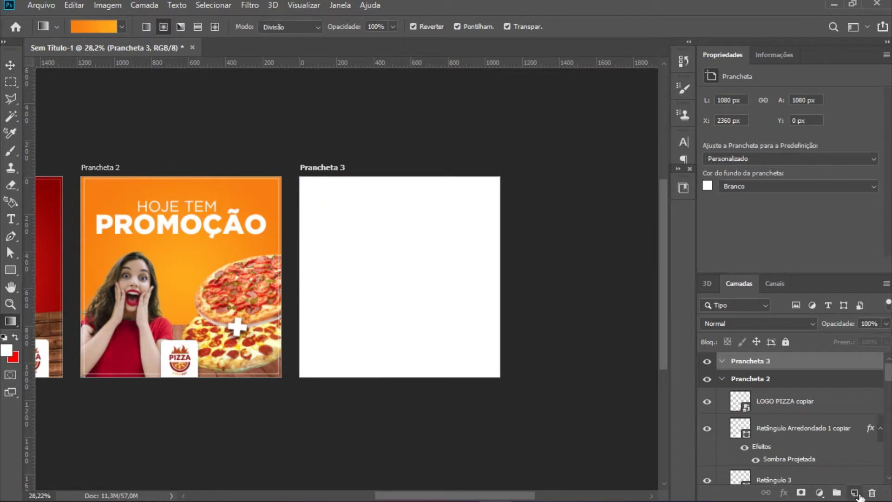
# Step: Fill a new layer on Prancheta 3 with an orange radial gradient
pyautogui.click(855, 493)
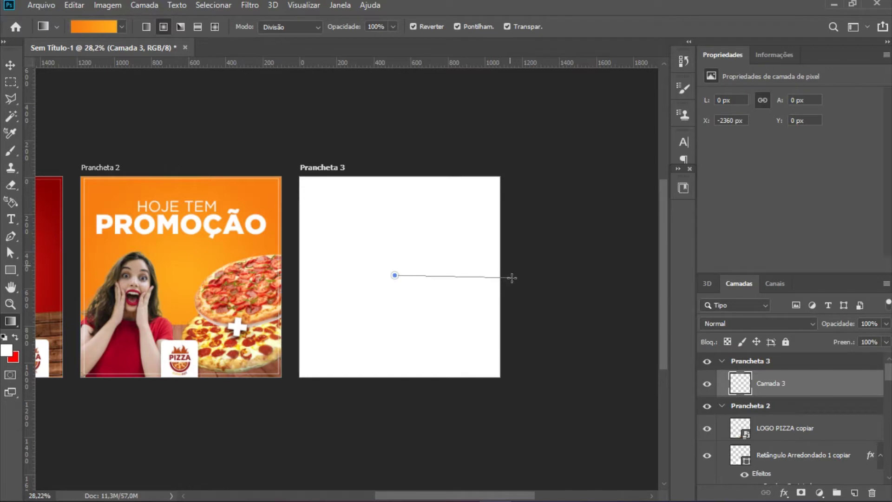
pyautogui.moveTo(413, 276); pyautogui.dragTo(512, 278)
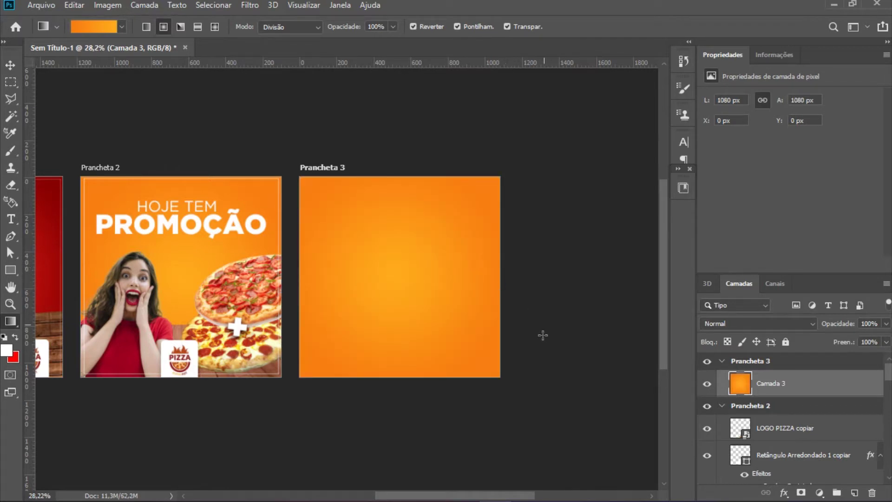
pyautogui.scroll(2, 543, 335)
pyautogui.scroll(1, 534, 329)
pyautogui.scroll(2, 484, 318)
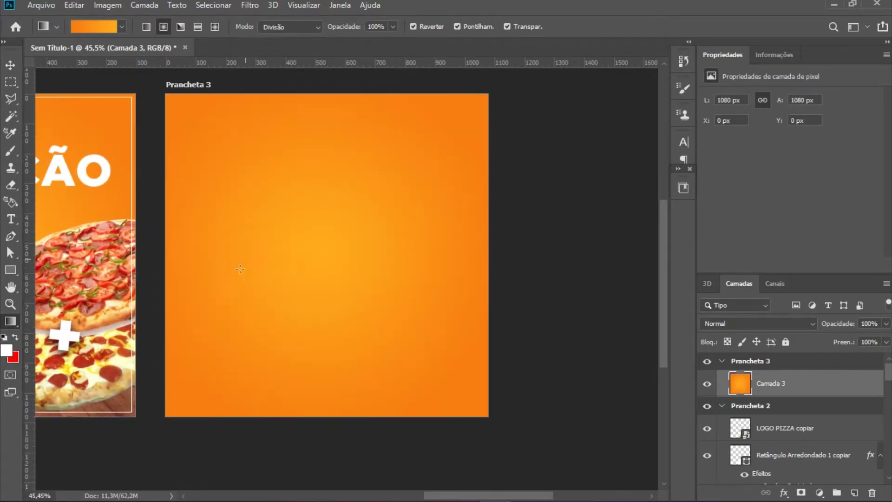
pyautogui.scroll(1, 240, 268)
pyautogui.scroll(1, 241, 266)
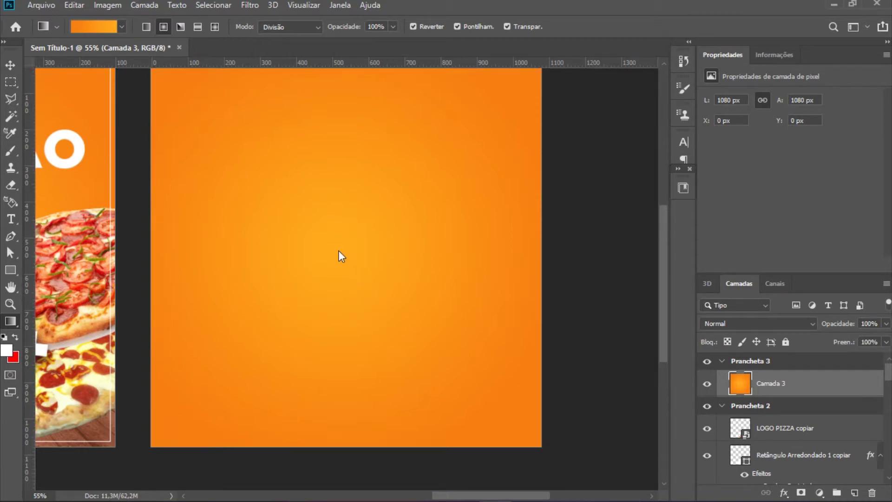
# Step: Place the smiling woman photo on the artboard, scaled up and moved to the bottom
pyautogui.moveTo(369, 303); pyautogui.dragTo(339, 251)
pyautogui.moveTo(343, 133); pyautogui.dragTo(344, 100)
pyautogui.moveTo(341, 233); pyautogui.dragTo(353, 301)
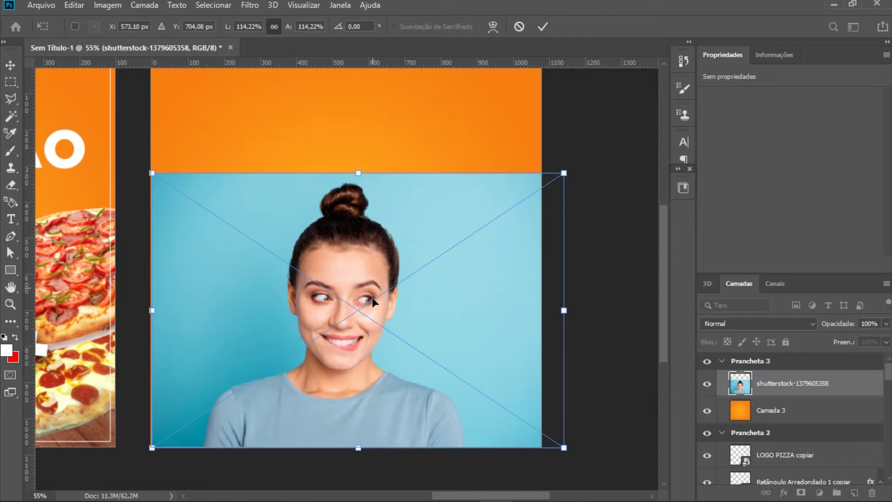
# Step: Commit the woman photo spanning the artboard's full width along the bottom
pyautogui.press('Return')
pyautogui.press('g')
pyautogui.scroll(1, 357, 307)
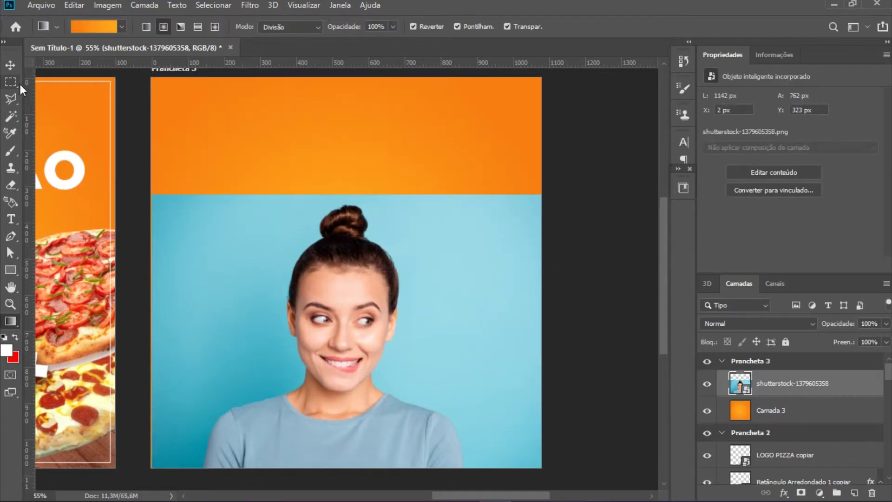
pyautogui.click(10, 98)
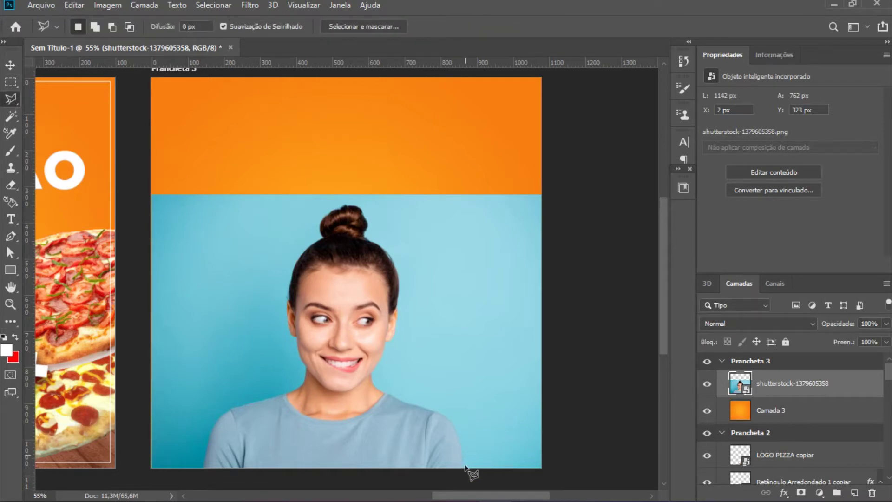
# Step: Trace a Polygonal Lasso outline from the bottom edge up the right shoulder, neck and hair bun
pyautogui.click(464, 467)
pyautogui.click(415, 408)
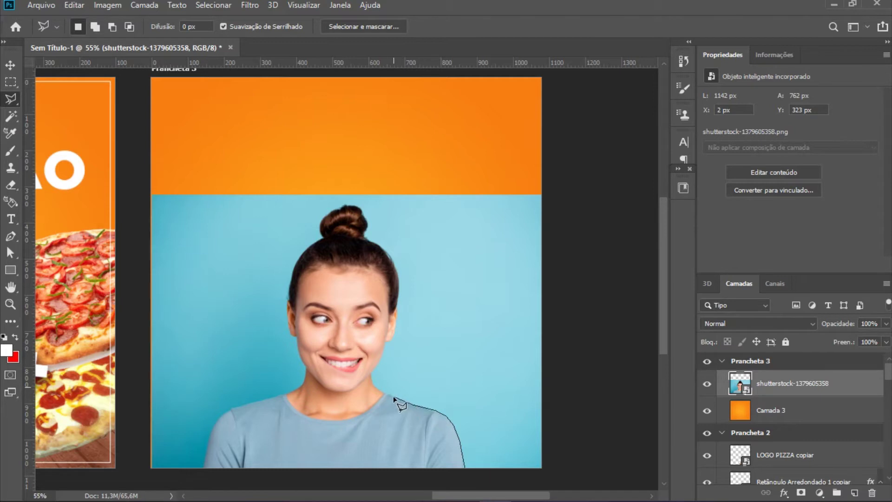
pyautogui.click(383, 393)
pyautogui.click(381, 375)
pyautogui.click(409, 333)
pyautogui.click(415, 288)
pyautogui.click(399, 239)
pyautogui.click(373, 210)
pyautogui.click(331, 200)
# Step: Finish the outline down the woman's left side, close it, and begin refining edges in Selecionar e mascarar
pyautogui.click(301, 219)
pyautogui.click(281, 257)
pyautogui.click(279, 362)
pyautogui.click(279, 396)
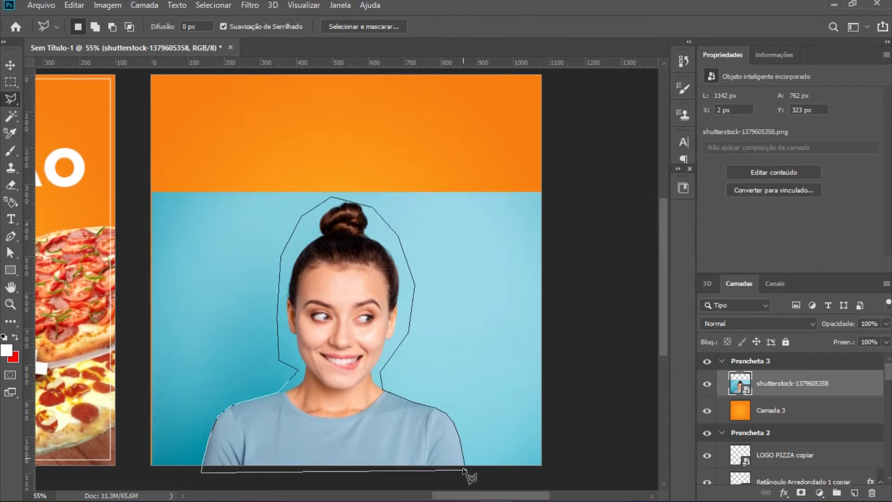
pyautogui.click(467, 468)
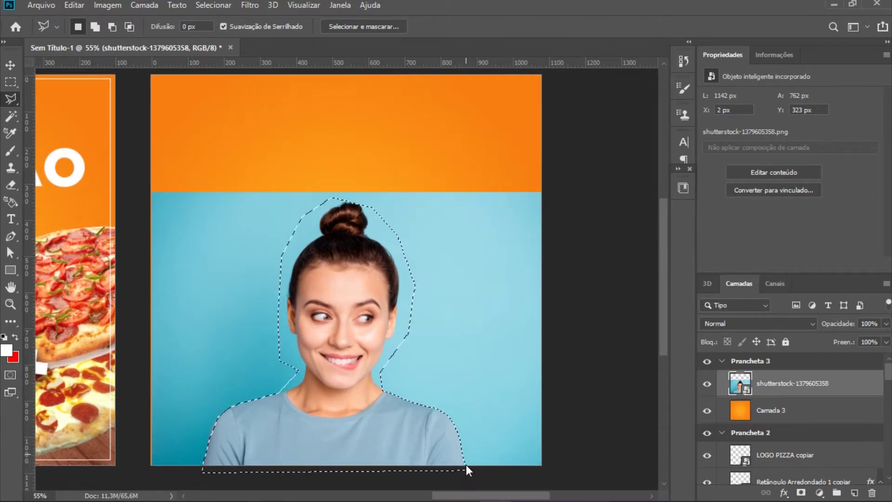
pyautogui.click(351, 26)
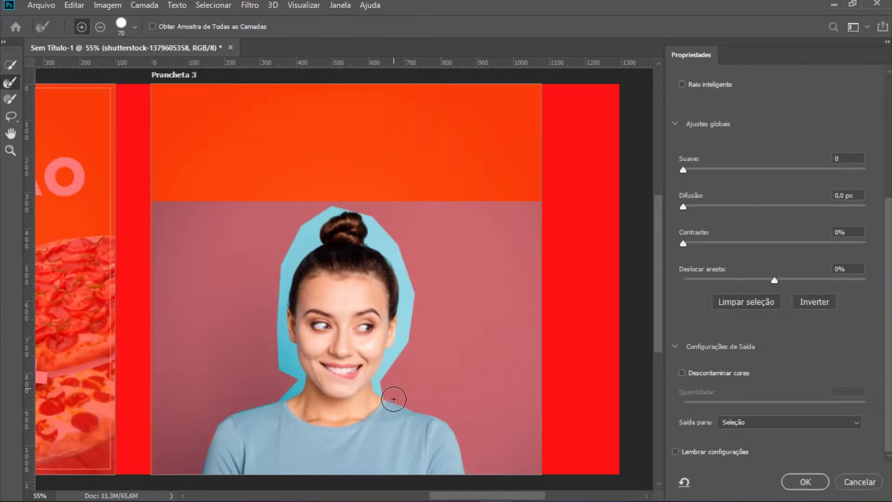
pyautogui.moveTo(394, 399)
pyautogui.mouseDown()
pyautogui.moveTo(408, 303)
pyautogui.moveTo(371, 238)
pyautogui.moveTo(310, 231)
pyautogui.moveTo(271, 393)
pyautogui.mouseUp()
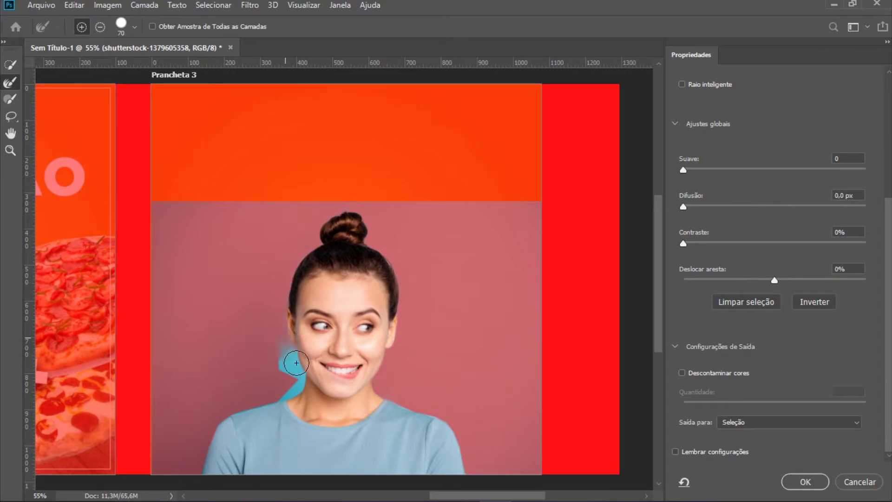
# Step: Clean the edge beside the neck and output the selection as a Máscara de camada
pyautogui.moveTo(276, 351); pyautogui.dragTo(282, 386)
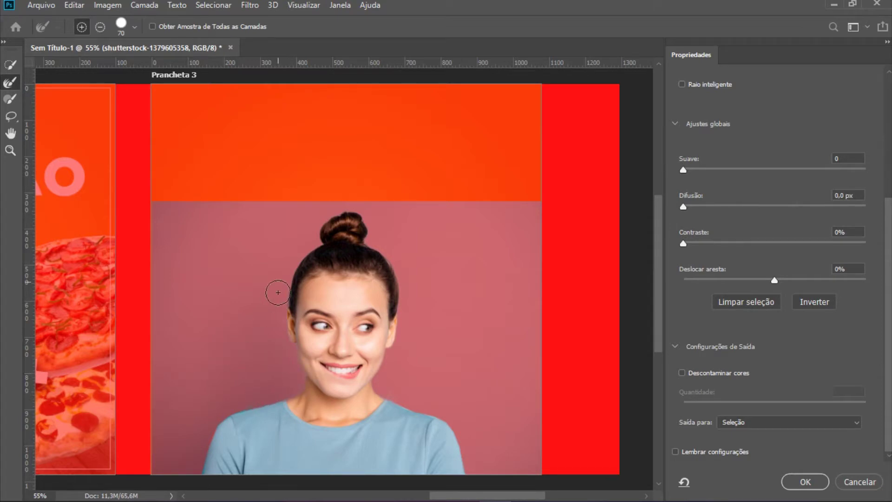
pyautogui.click(813, 423)
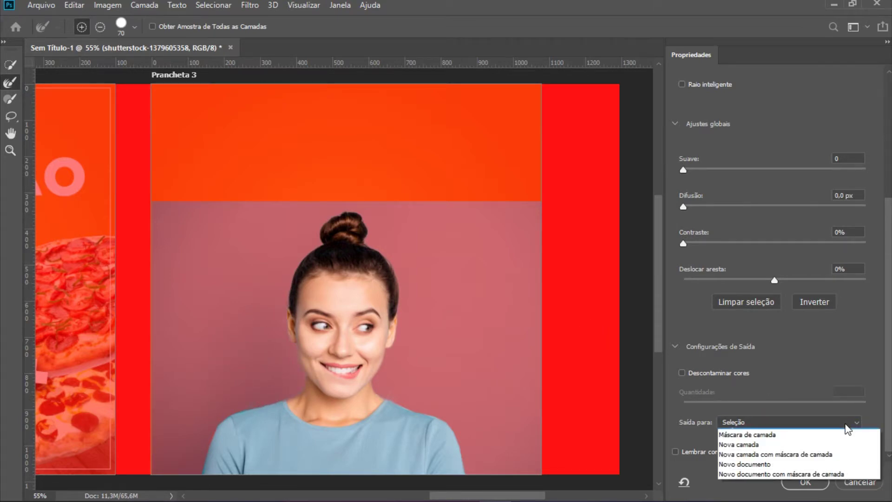
pyautogui.click(804, 442)
pyautogui.click(809, 483)
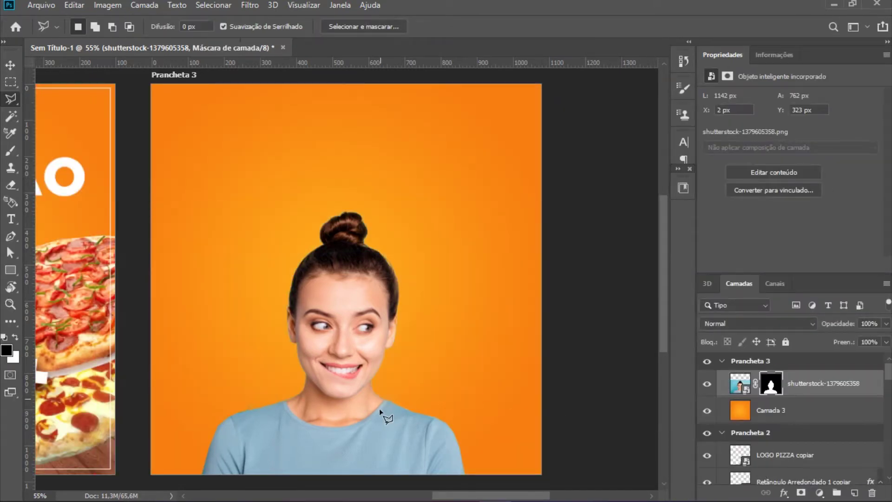
# Step: Move the cut-out woman about 28 px right and nudge her down to the bottom edge
pyautogui.scroll(-1, 369, 416)
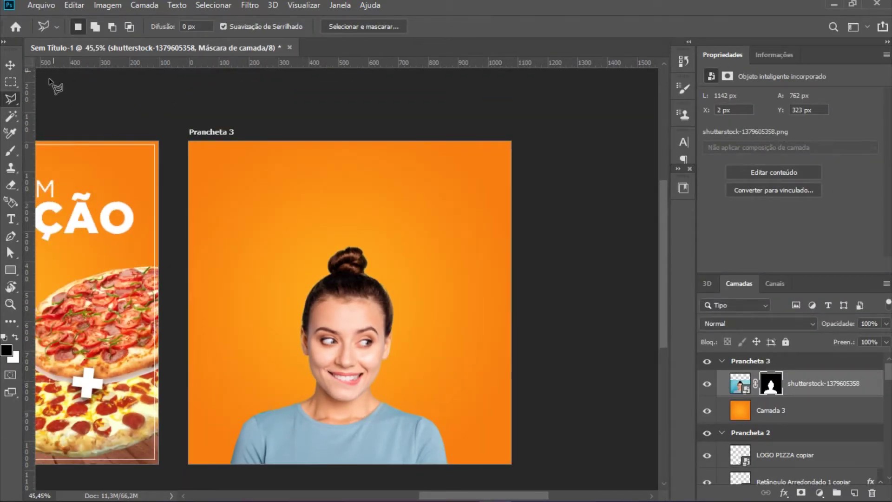
pyautogui.click(10, 65)
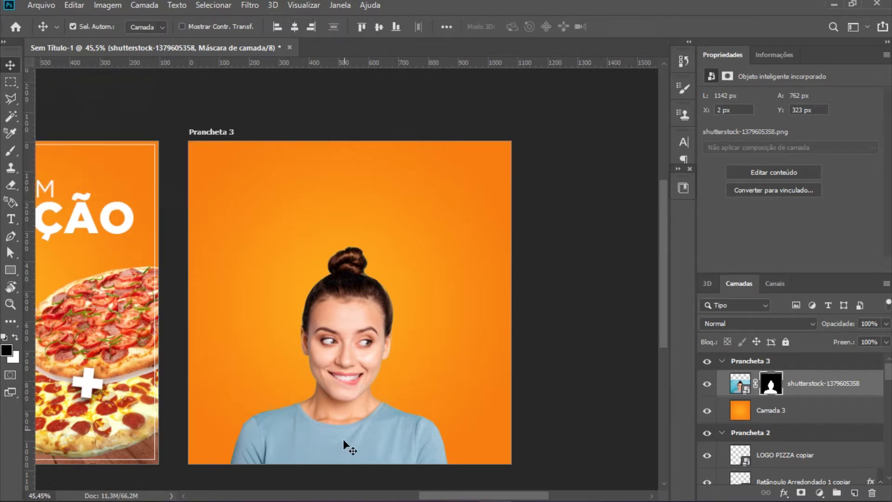
pyautogui.moveTo(343, 444); pyautogui.dragTo(356, 439)
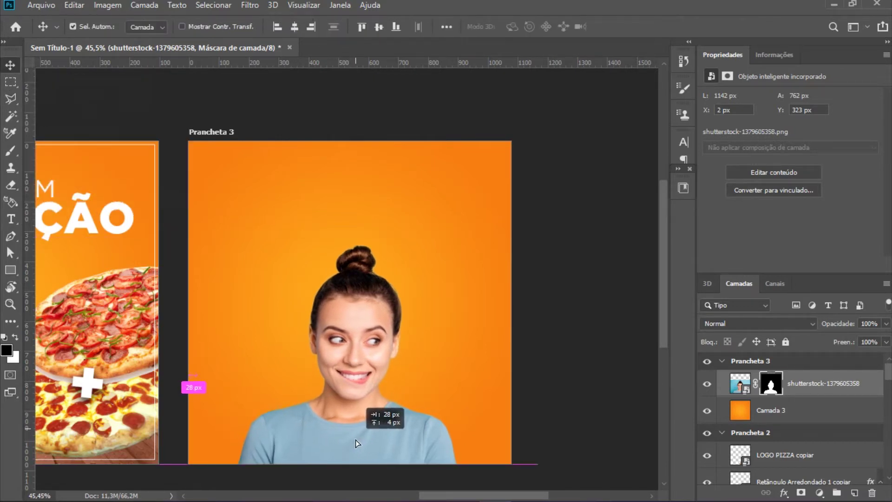
pyautogui.moveTo(356, 440); pyautogui.dragTo(355, 440)
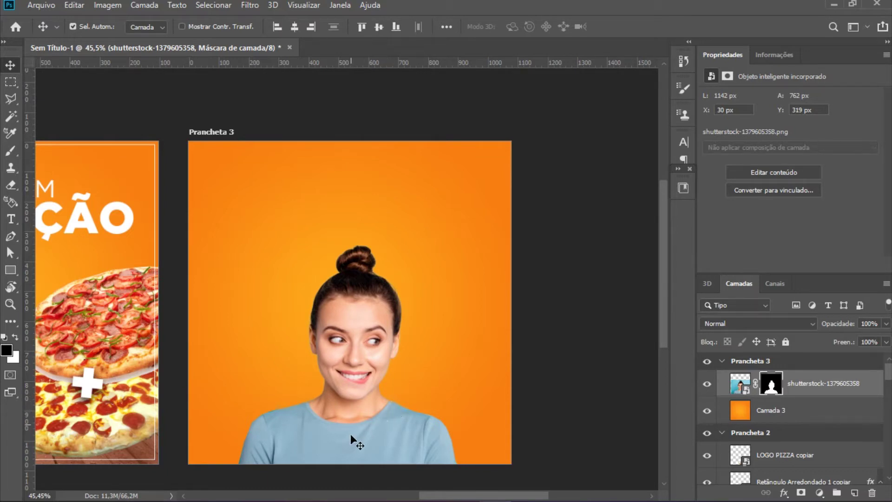
pyautogui.press('Down')
pyautogui.press('Down')
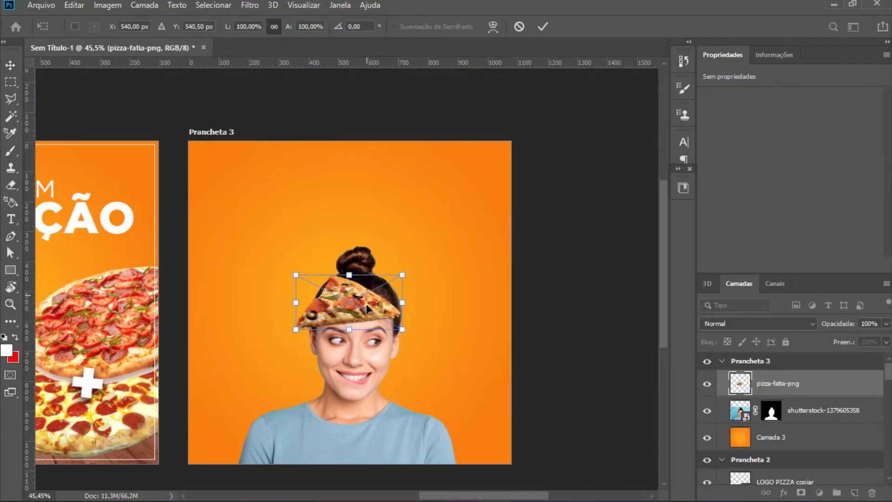
# Step: Place pizza-fatia-png at the right edge, scaled to 133% and tilted about -10°, then Alt-drag a copy left
pyautogui.moveTo(349, 291); pyautogui.dragTo(511, 364)
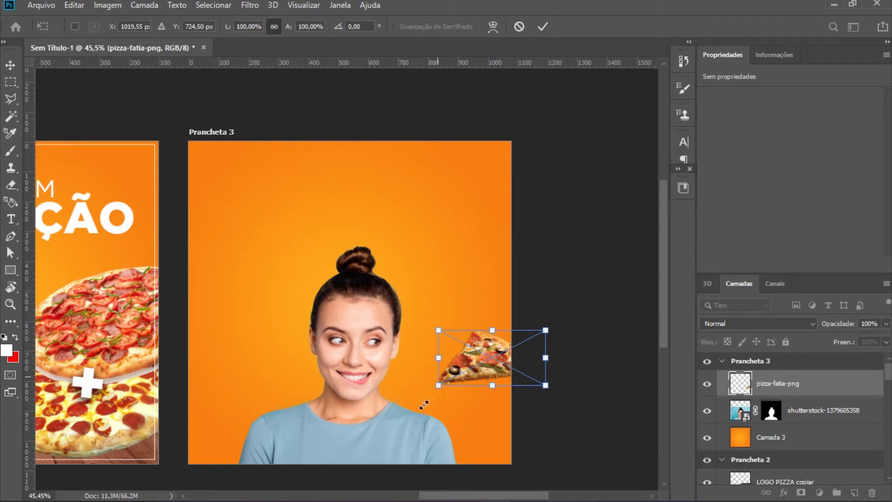
pyautogui.moveTo(439, 384); pyautogui.dragTo(407, 404)
pyautogui.moveTo(485, 365); pyautogui.dragTo(496, 365)
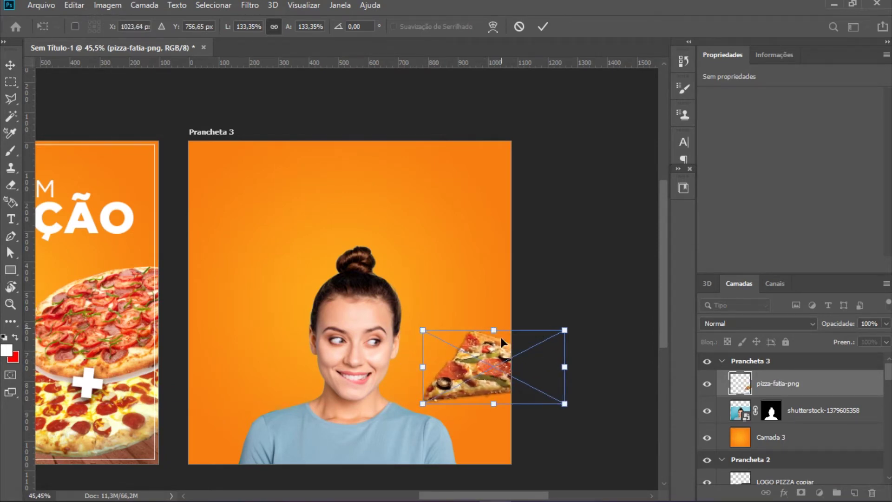
pyautogui.moveTo(576, 310); pyautogui.dragTo(565, 305)
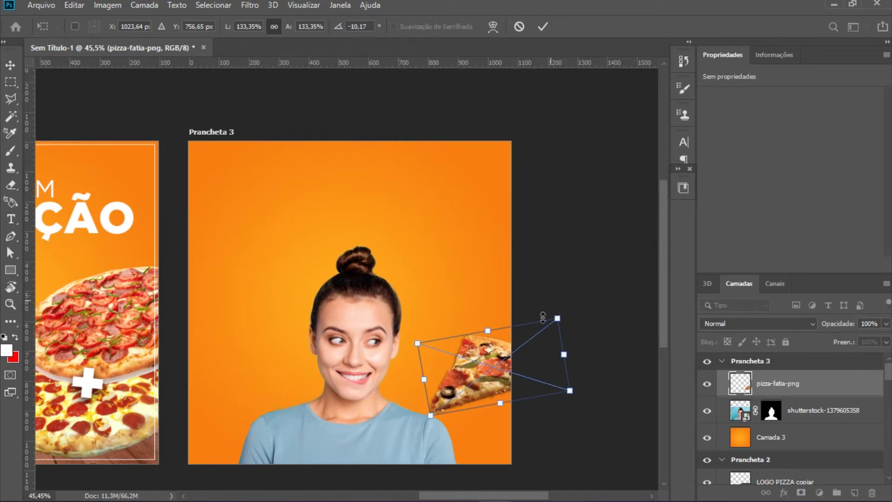
pyautogui.moveTo(487, 376); pyautogui.dragTo(484, 391)
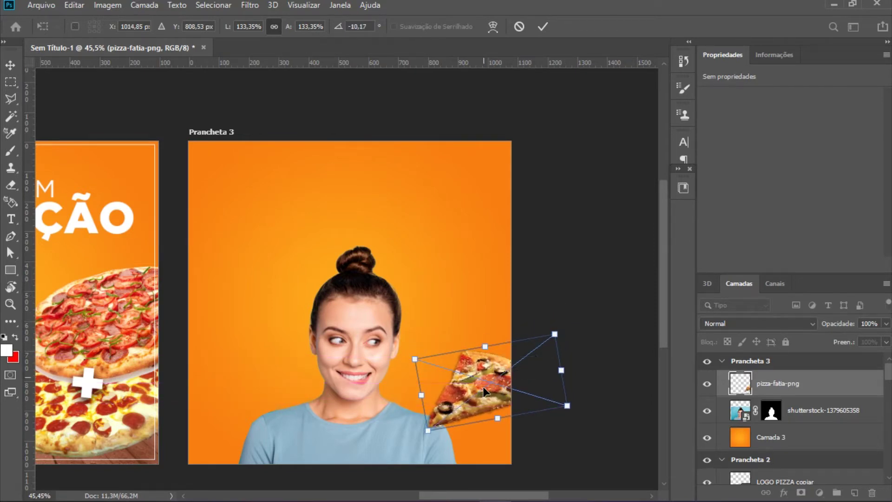
pyautogui.press('Return')
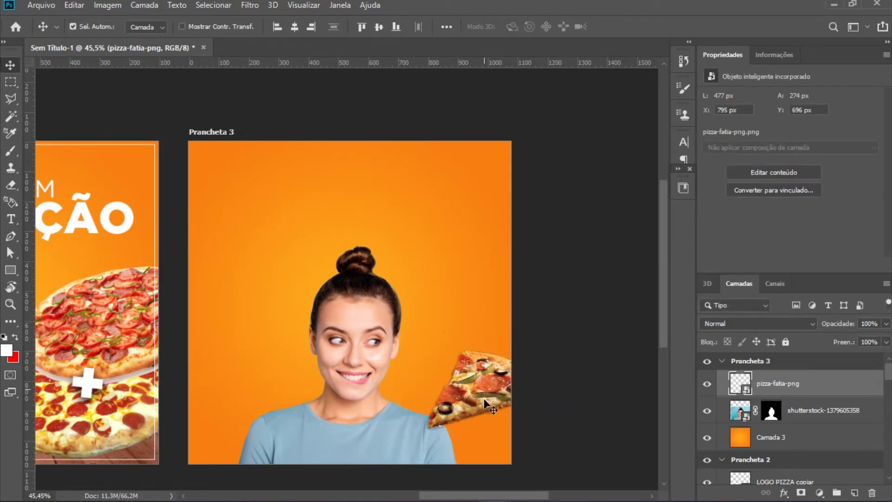
pyautogui.moveTo(484, 398); pyautogui.dragTo(219, 328)
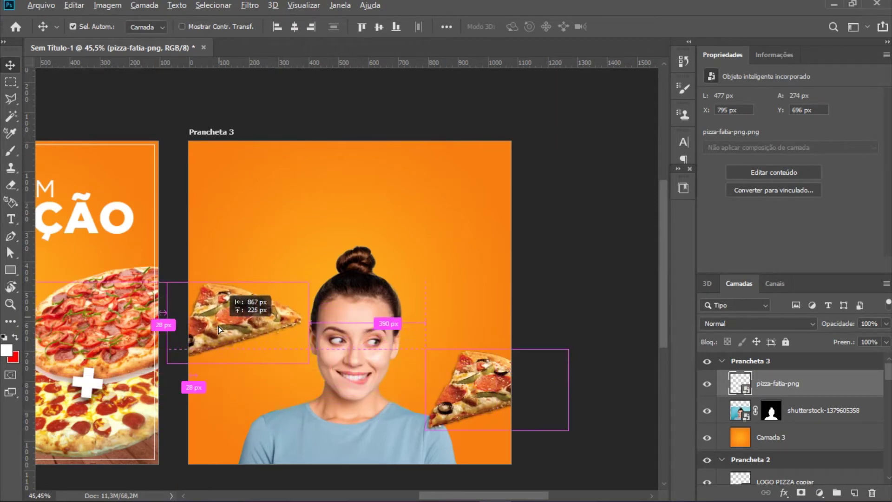
# Step: Flip the copied pizza slice horizontally, rotate it, and set it on the artboard's left edge
pyautogui.moveTo(219, 327)
pyautogui.mouseDown()
pyautogui.moveTo(213, 310)
pyautogui.moveTo(217, 328)
pyautogui.mouseUp()
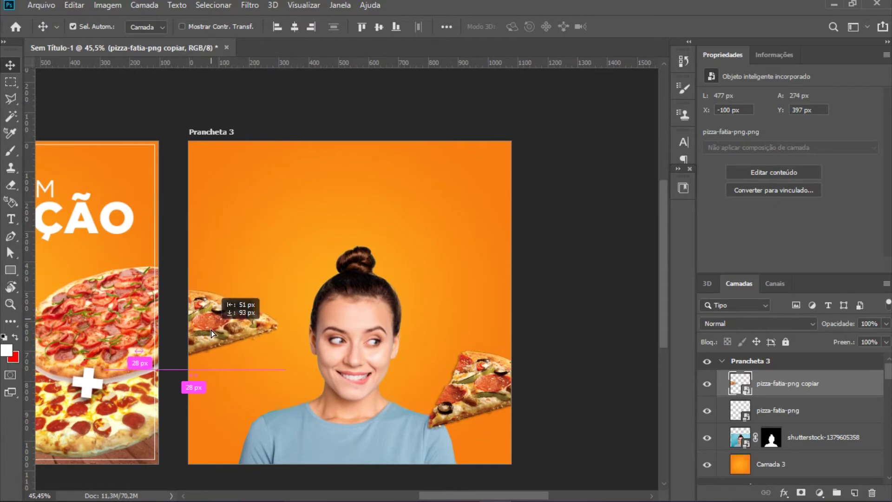
pyautogui.hotkey('ctrl', 't')
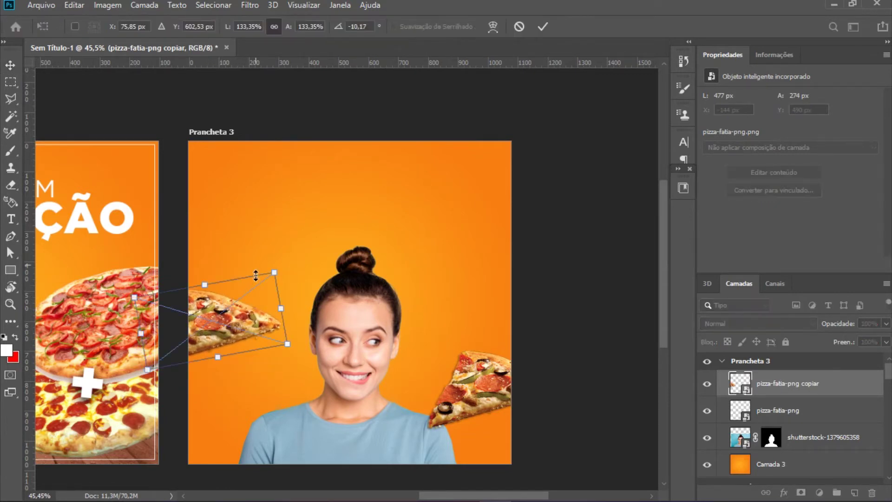
pyautogui.moveTo(285, 264)
pyautogui.mouseDown()
pyautogui.moveTo(130, 212)
pyautogui.moveTo(258, 250)
pyautogui.moveTo(286, 272)
pyautogui.mouseUp()
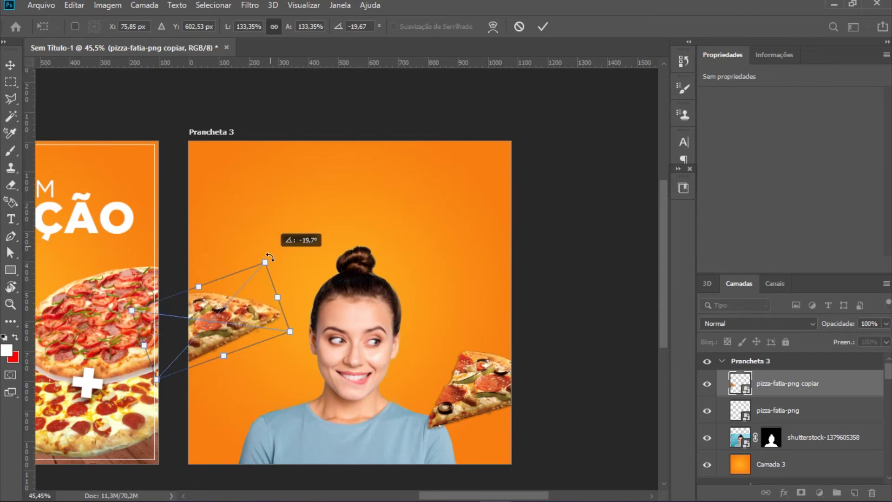
pyautogui.rightClick(221, 325)
pyautogui.click(287, 476)
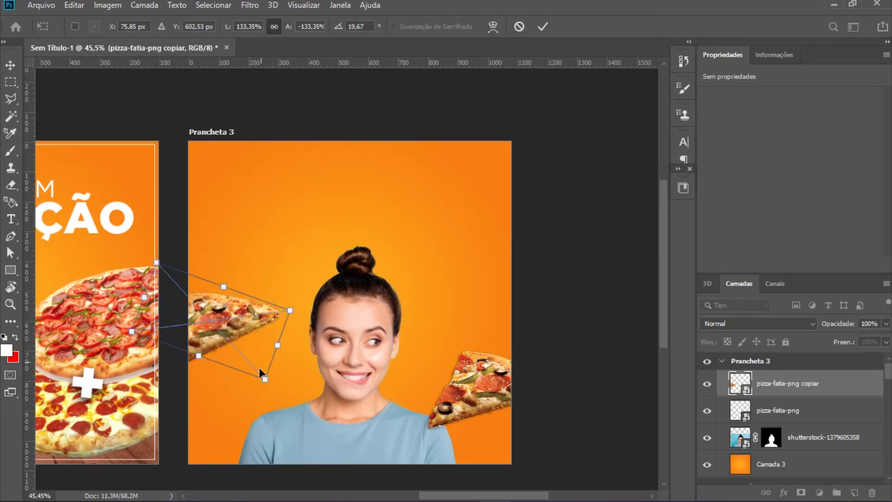
pyautogui.moveTo(238, 319); pyautogui.dragTo(224, 283)
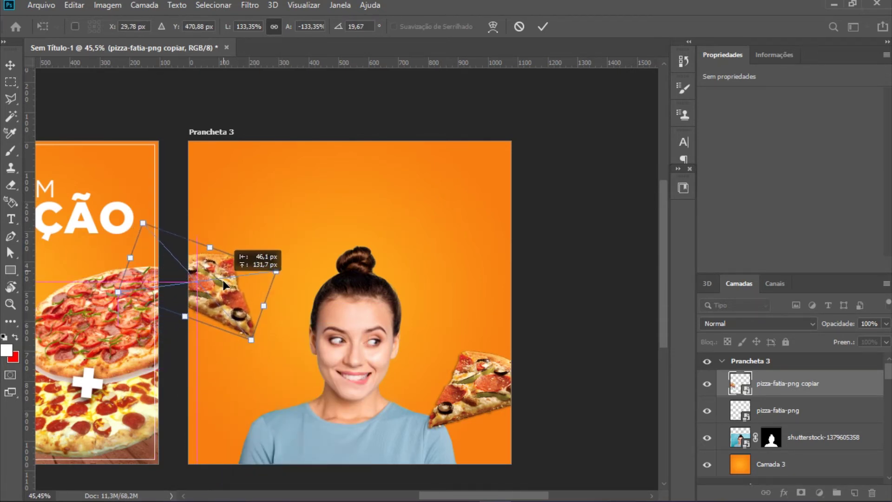
pyautogui.moveTo(295, 265); pyautogui.dragTo(273, 255)
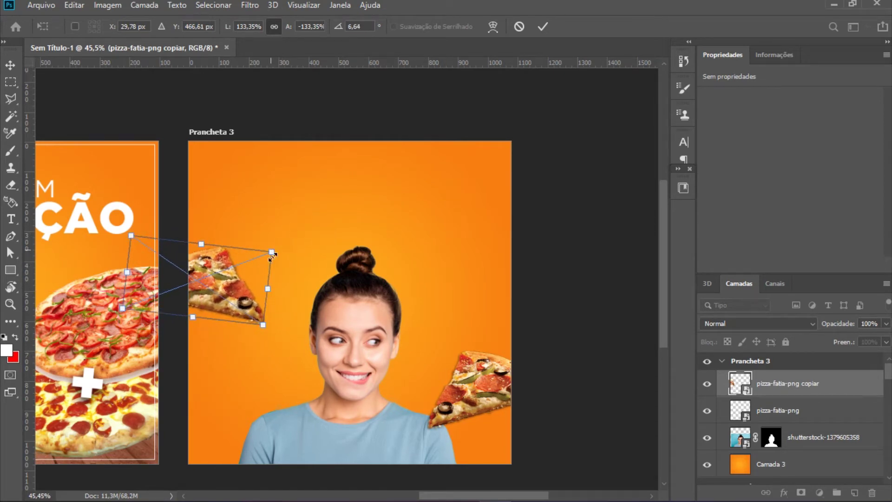
pyautogui.moveTo(234, 306); pyautogui.dragTo(233, 300)
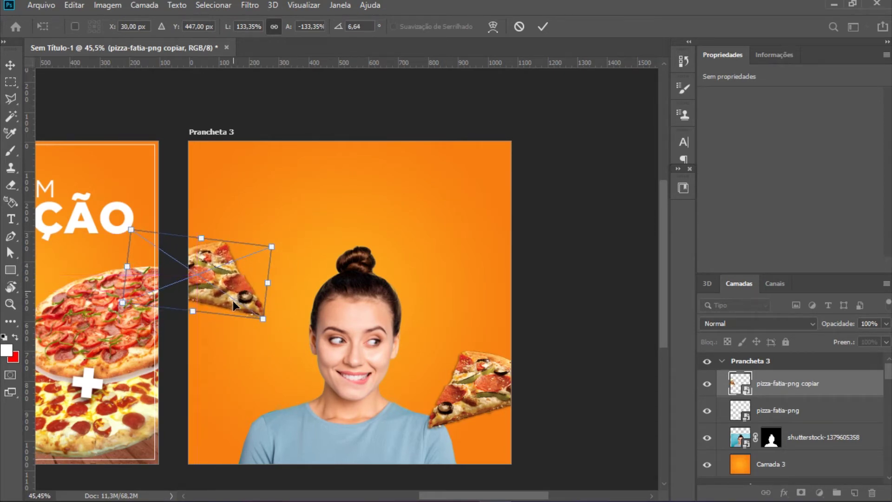
pyautogui.press('Return')
# Step: Duplicate the right pizza slice into the top-right corner and shrink it
pyautogui.click(474, 398)
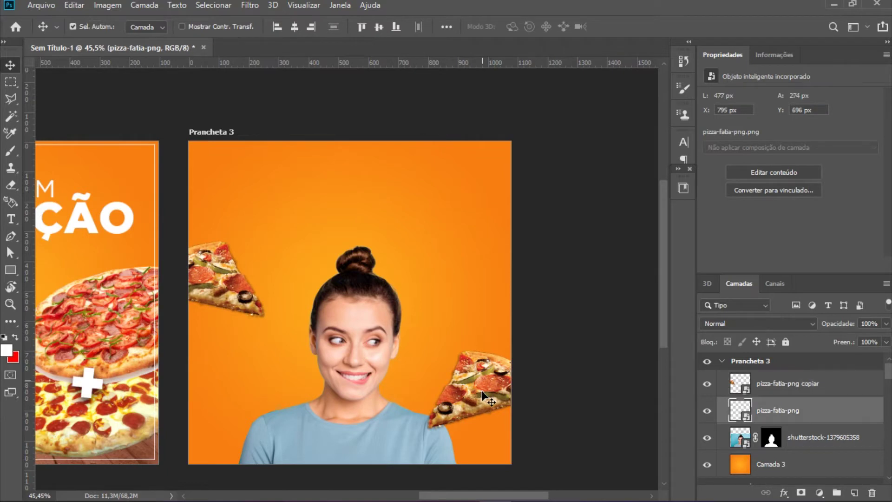
pyautogui.moveTo(474, 397)
pyautogui.mouseDown()
pyautogui.moveTo(506, 193)
pyautogui.moveTo(517, 175)
pyautogui.mouseUp()
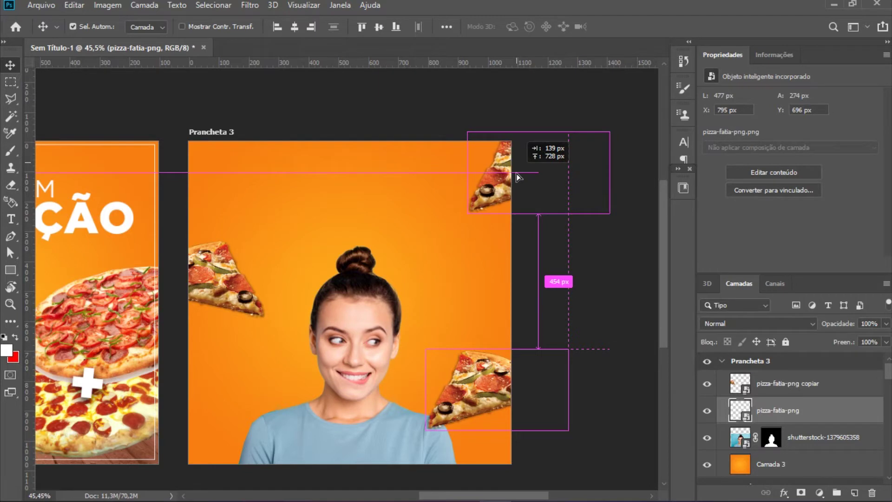
pyautogui.moveTo(518, 177); pyautogui.dragTo(497, 177)
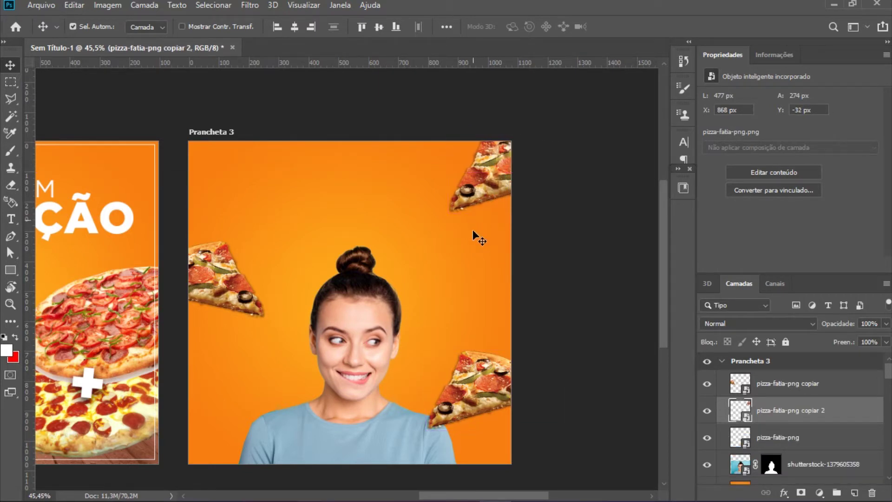
pyautogui.hotkey('ctrl', 't')
pyautogui.moveTo(444, 211); pyautogui.dragTo(495, 170)
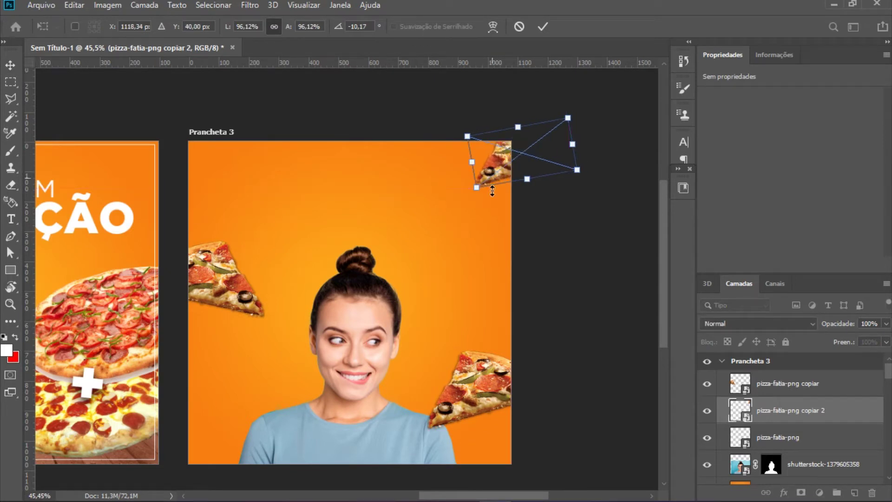
pyautogui.press('Return')
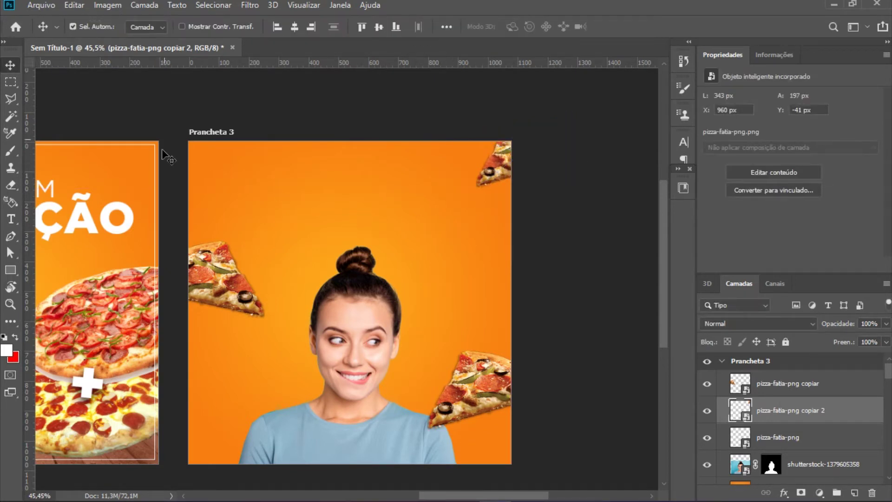
pyautogui.click(7, 222)
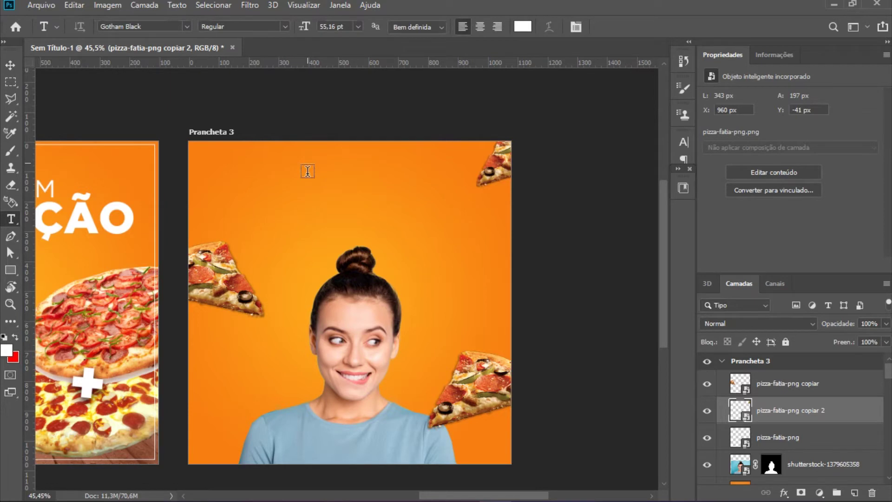
# Step: Add a white 'GENTE QUE' text line above the woman and enlarge it
pyautogui.click(308, 173)
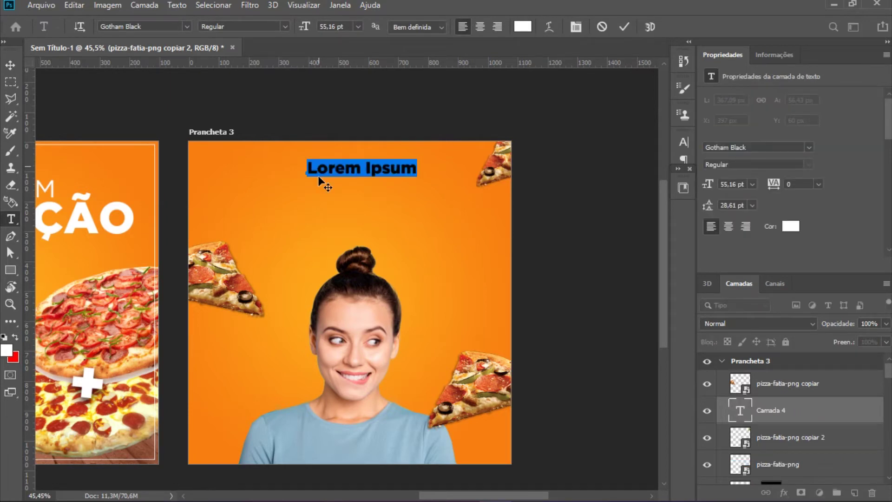
pyautogui.write('GENTE')
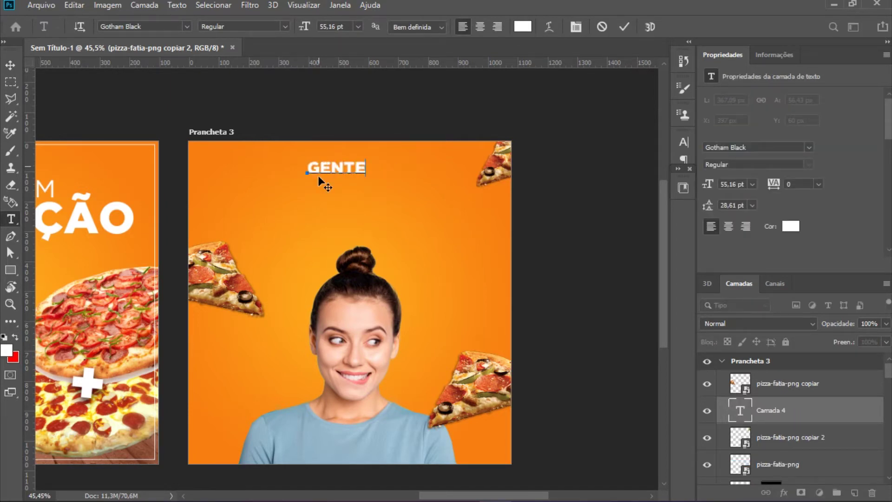
pyautogui.write(' QUE')
pyautogui.hotkey('ctrl', 'Return')
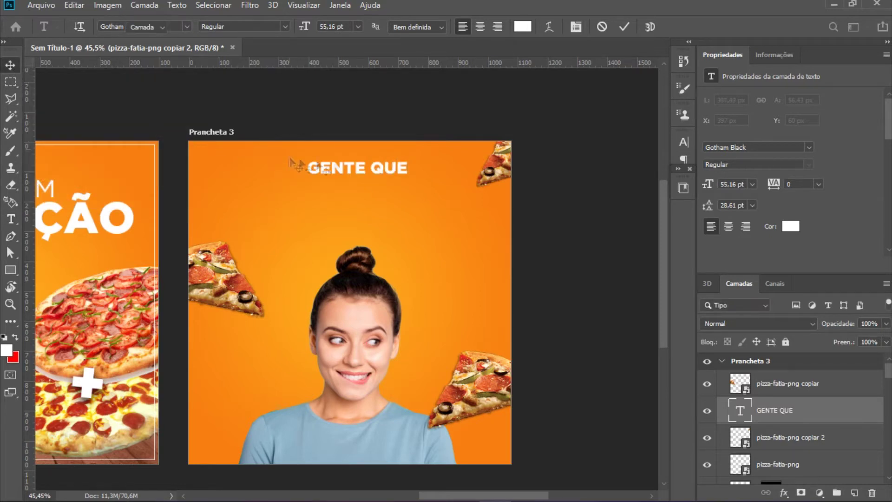
pyautogui.hotkey('ctrl', 't')
pyautogui.moveTo(357, 174); pyautogui.dragTo(352, 212)
pyautogui.press('Return')
# Step: Retype the second line as 'Ama pizza' in the Ananda script font
pyautogui.press('t')
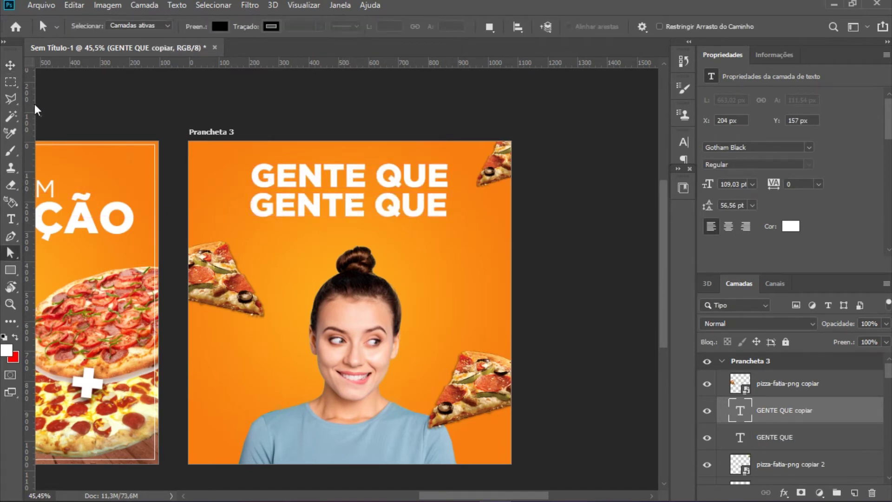
pyautogui.tripleClick(352, 209)
pyautogui.write('Ama pizza')
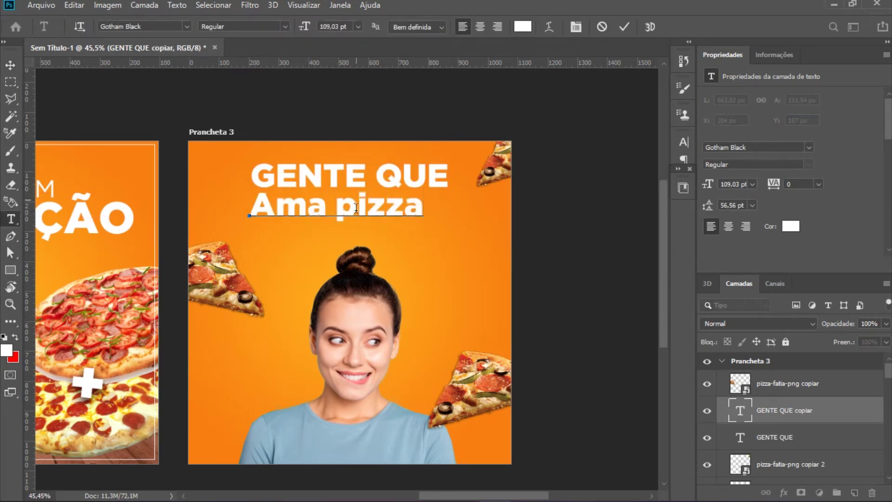
pyautogui.hotkey('ctrl', 'shift', 'Left')
pyautogui.hotkey('ctrl', 'shift', 'Left')
pyautogui.click(785, 146)
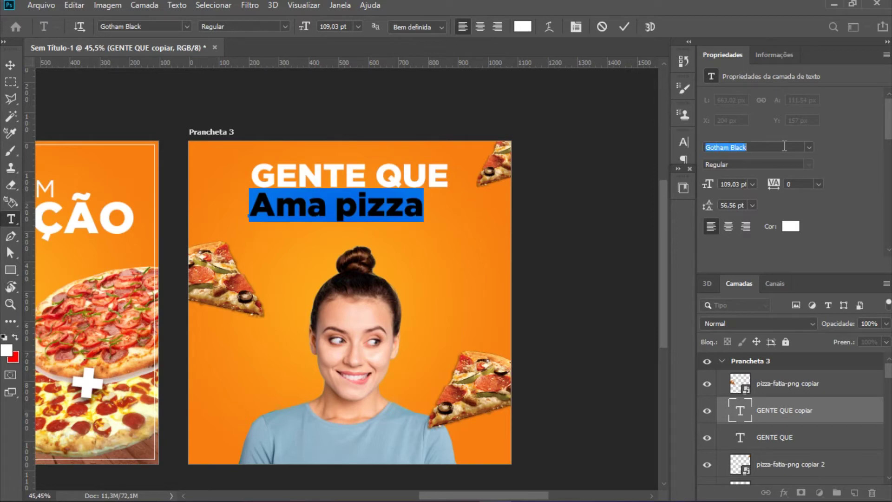
pyautogui.write('anan')
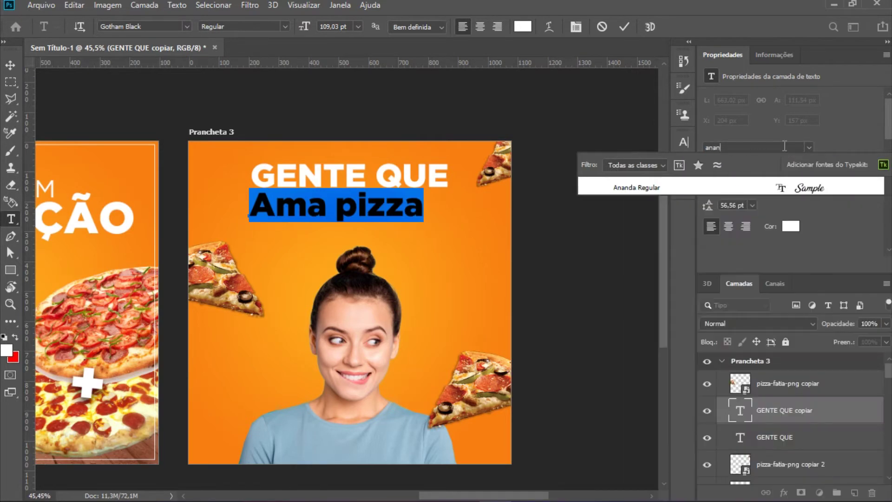
pyautogui.click(724, 190)
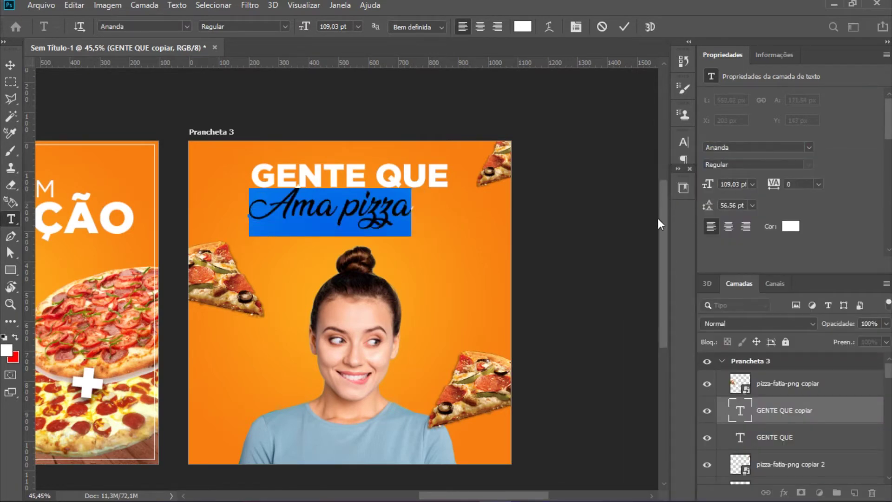
pyautogui.click(10, 64)
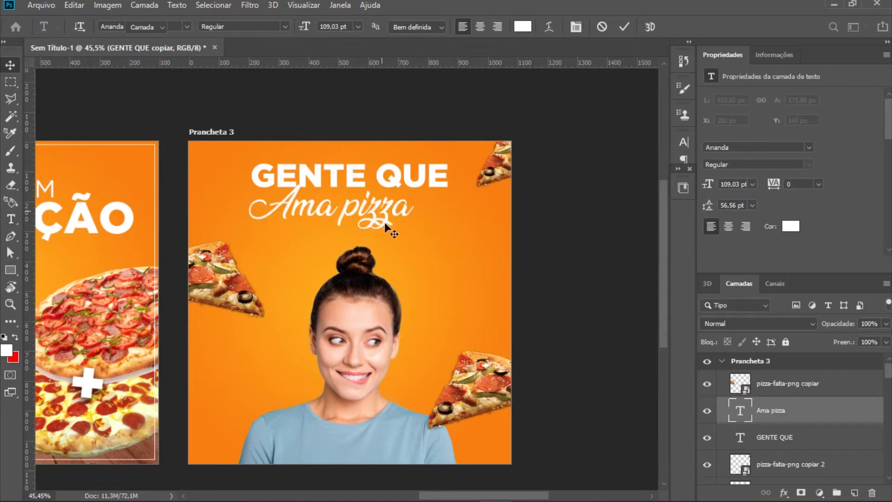
pyautogui.moveTo(398, 233); pyautogui.dragTo(398, 239)
# Step: Enlarge, slightly tilt and reposition the 'Ama pizza' script line
pyautogui.moveTo(414, 211); pyautogui.dragTo(485, 210)
pyautogui.moveTo(317, 205); pyautogui.dragTo(311, 219)
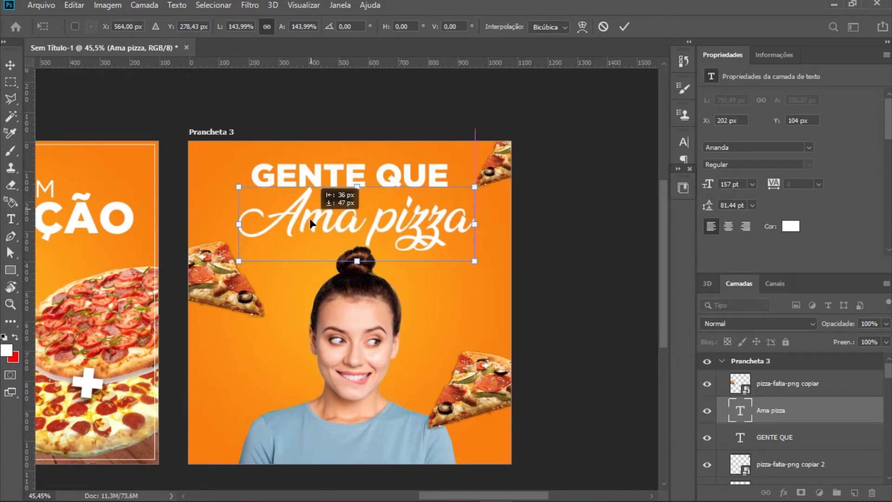
pyautogui.moveTo(311, 219); pyautogui.dragTo(305, 220)
pyautogui.moveTo(476, 172); pyautogui.dragTo(466, 167)
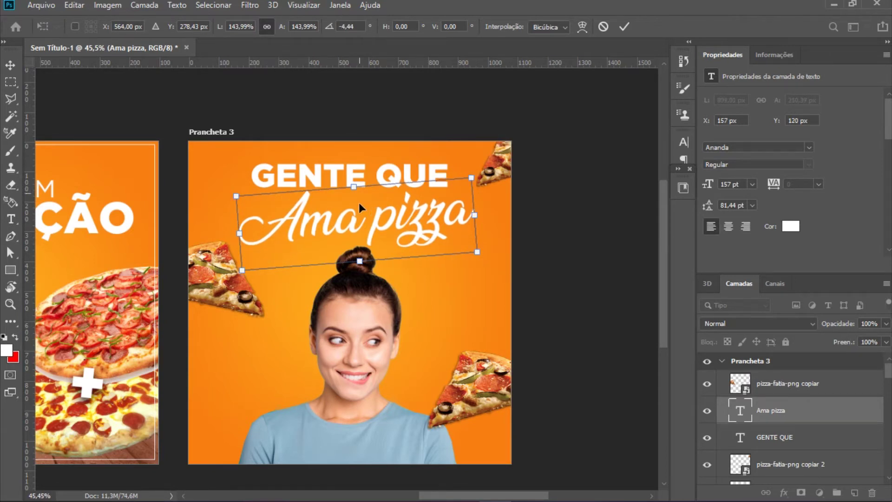
pyautogui.press('Return')
pyautogui.moveTo(338, 211); pyautogui.dragTo(348, 209)
# Step: Shrink 'GENTE QUE' and set it level just above 'Ama pizza'
pyautogui.keyDown('shift'); pyautogui.click(342, 179); pyautogui.keyUp('shift')
pyautogui.hotkey('ctrl', 't')
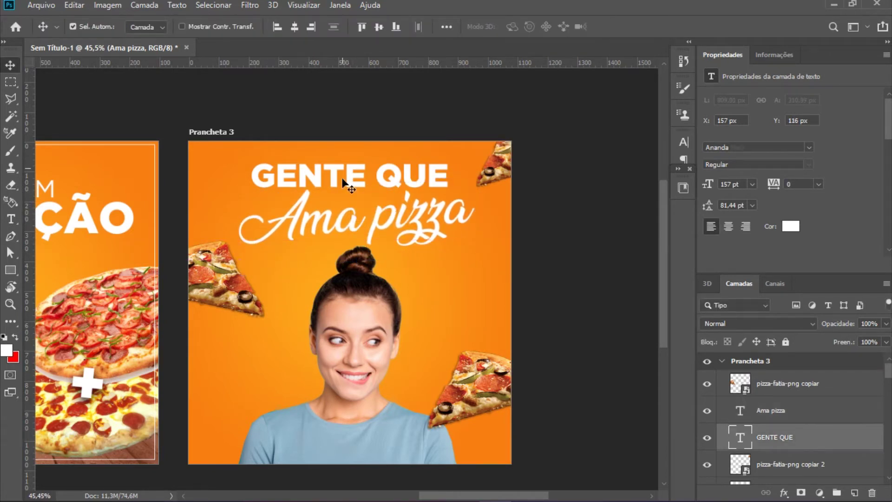
pyautogui.moveTo(251, 163)
pyautogui.mouseDown()
pyautogui.moveTo(323, 176)
pyautogui.moveTo(328, 145)
pyautogui.moveTo(325, 168)
pyautogui.moveTo(321, 160)
pyautogui.mouseUp()
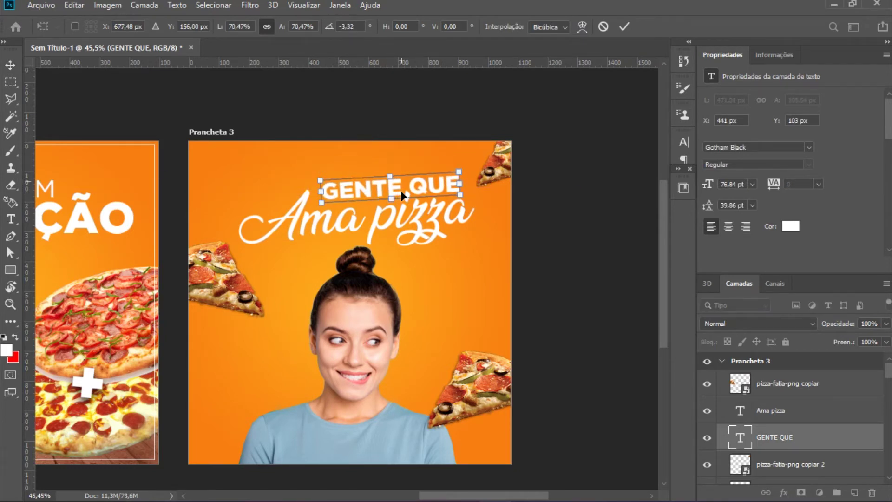
pyautogui.press('Return')
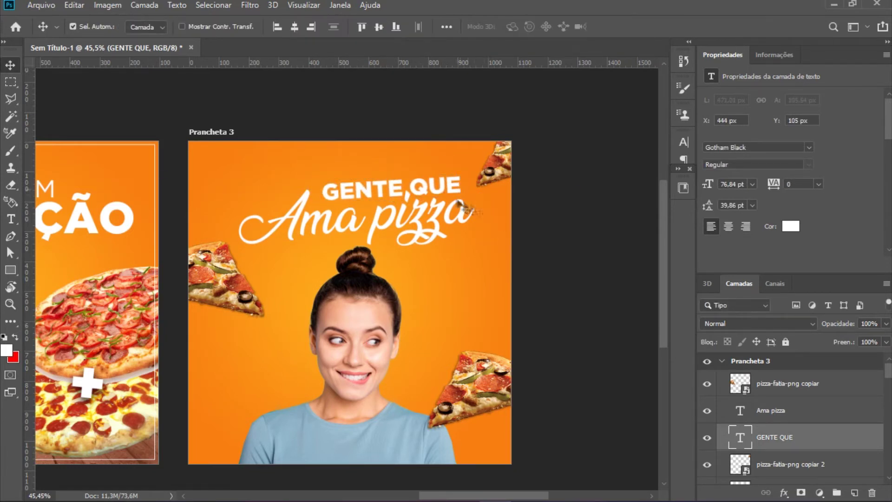
pyautogui.hotkey('ctrl', 't')
pyautogui.moveTo(321, 189)
pyautogui.mouseDown()
pyautogui.moveTo(408, 169)
pyautogui.moveTo(325, 170)
pyautogui.mouseUp()
pyautogui.press('Return')
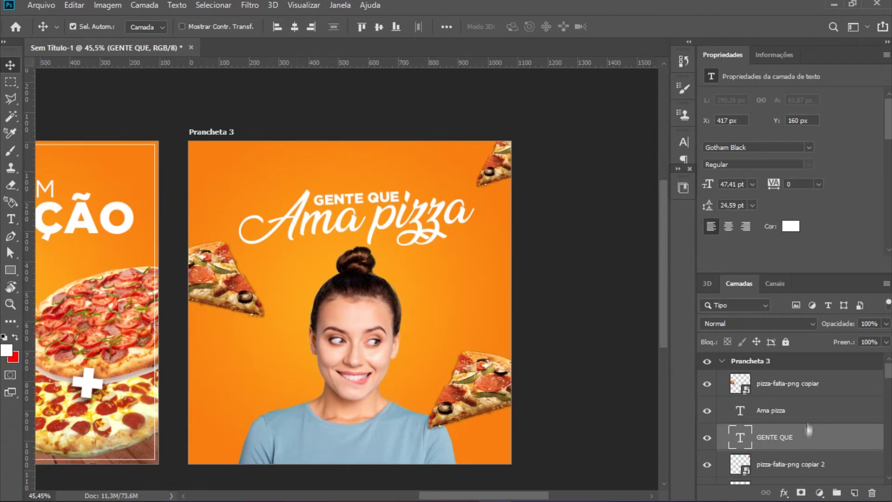
# Step: Scale both headline lines together, then lower the left pizza slice
pyautogui.keyDown('shift'); pyautogui.click(802, 414); pyautogui.keyUp('shift')
pyautogui.hotkey('ctrl', 't')
pyautogui.moveTo(361, 180); pyautogui.dragTo(351, 157)
pyautogui.moveTo(372, 226); pyautogui.dragTo(379, 227)
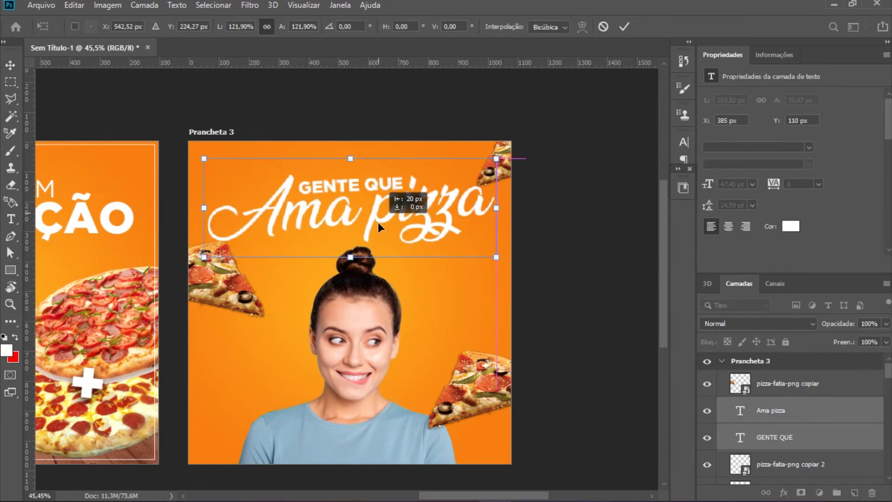
pyautogui.press('Return')
pyautogui.moveTo(228, 289); pyautogui.dragTo(228, 305)
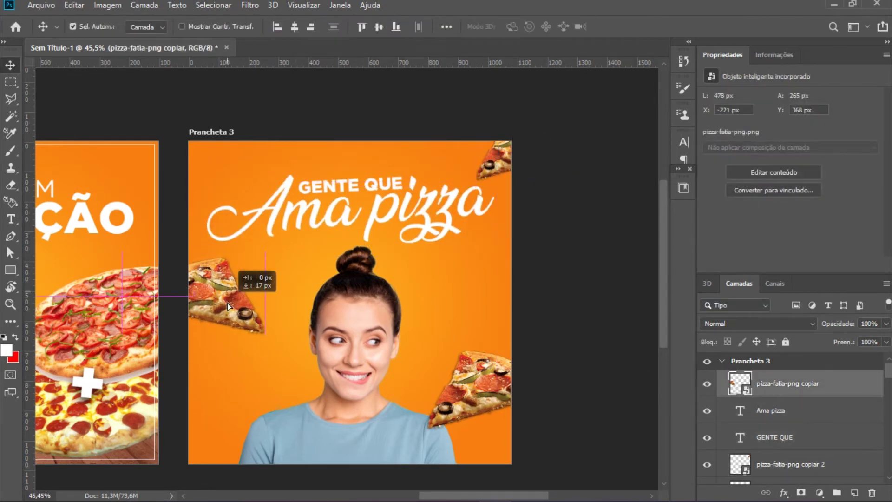
# Step: Shrink 'GENTE QUE' slightly and nudge it right
pyautogui.click(343, 187)
pyautogui.hotkey('ctrl', 't')
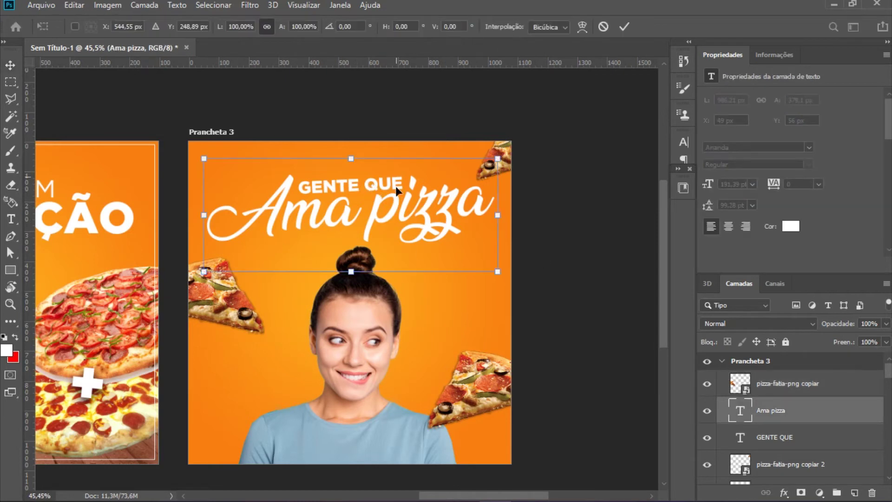
pyautogui.click(774, 438)
pyautogui.hotkey('ctrl', 't')
pyautogui.moveTo(405, 186); pyautogui.dragTo(397, 187)
pyautogui.press('Right')
pyautogui.press('Right')
pyautogui.press('Right')
pyautogui.press('Return')
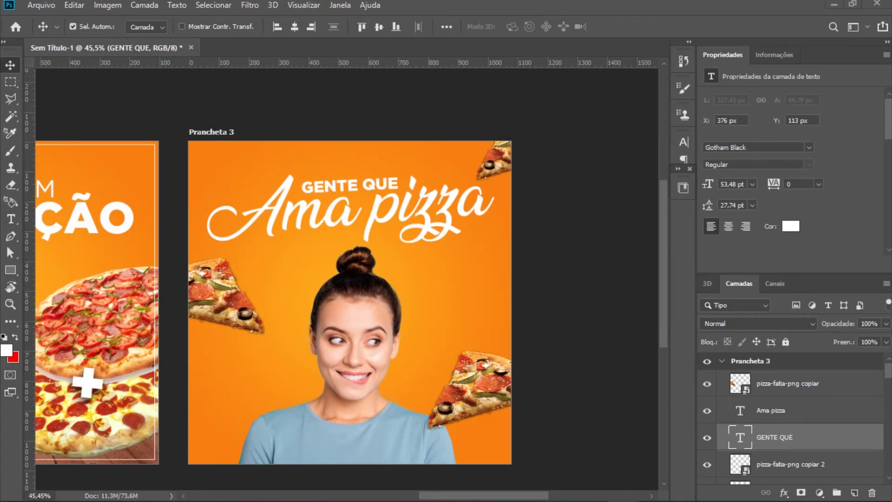
# Step: Place the yellow chevron shutterstock pattern image over Prancheta 3
pyautogui.moveTo(431, 300); pyautogui.dragTo(448, 298)
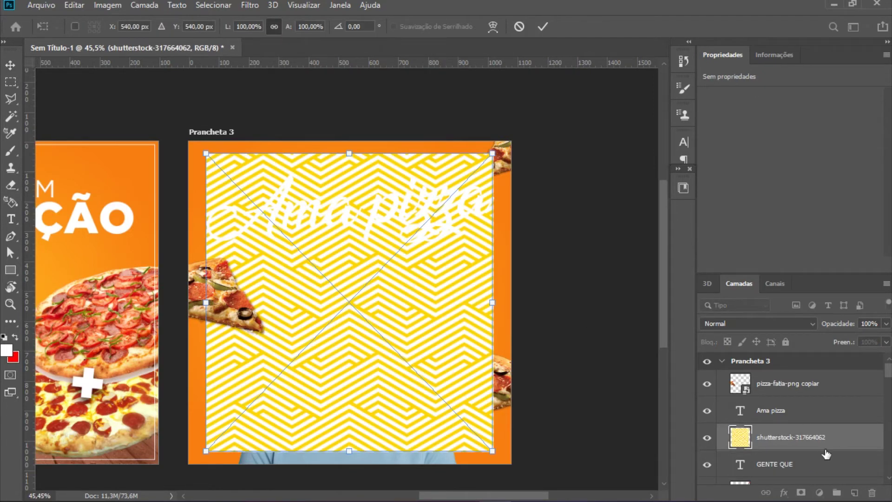
# Step: Move the pattern layer above Camada 3 and stretch it to the artboard's left and right edges
pyautogui.scroll(-2, 821, 441)
pyautogui.moveTo(806, 386); pyautogui.dragTo(813, 432)
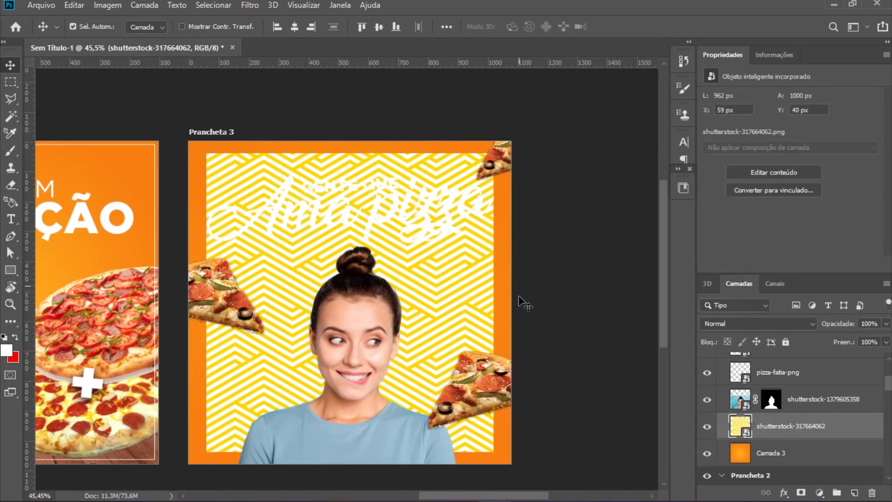
pyautogui.hotkey('ctrl', 't')
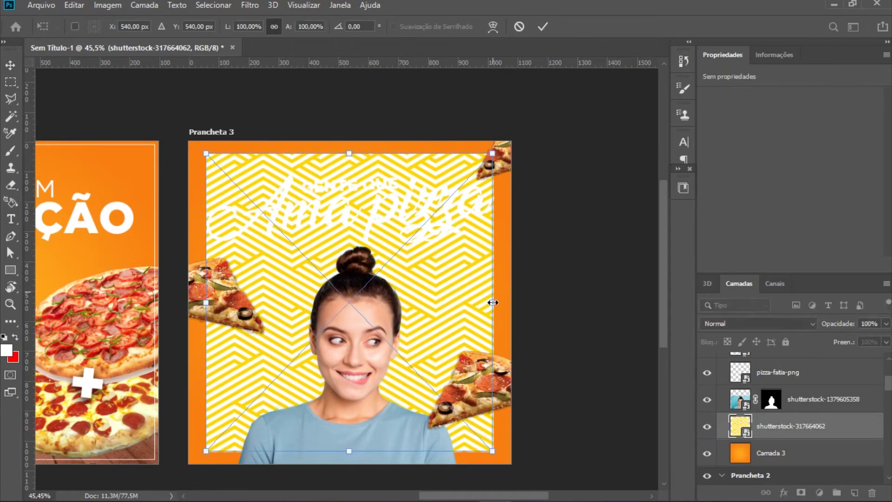
pyautogui.moveTo(492, 303); pyautogui.dragTo(511, 302)
pyautogui.press('super')
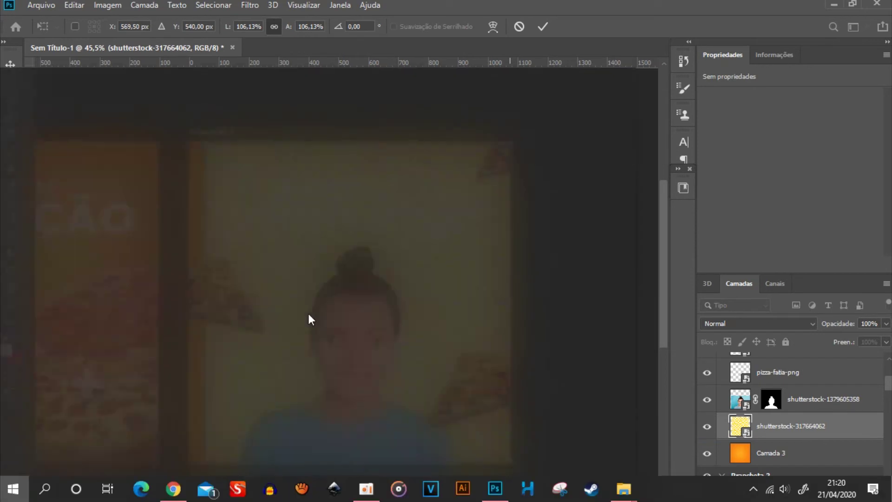
pyautogui.press('Escape')
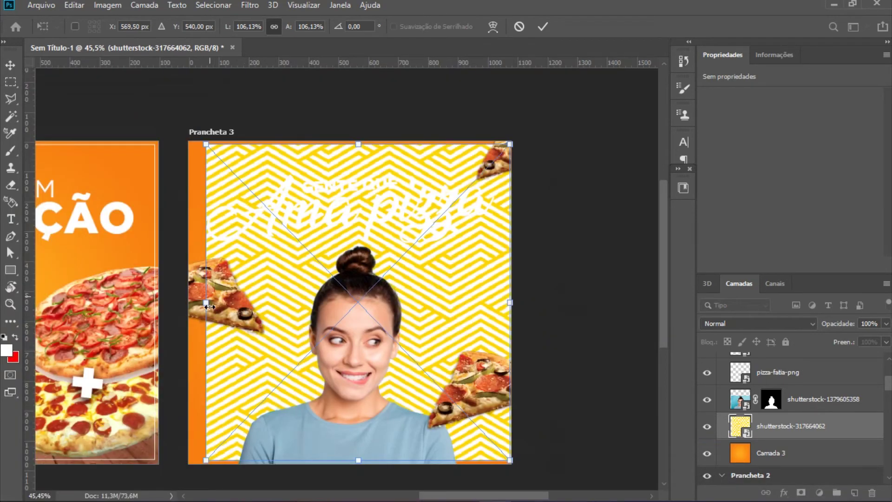
pyautogui.moveTo(205, 303); pyautogui.dragTo(187, 303)
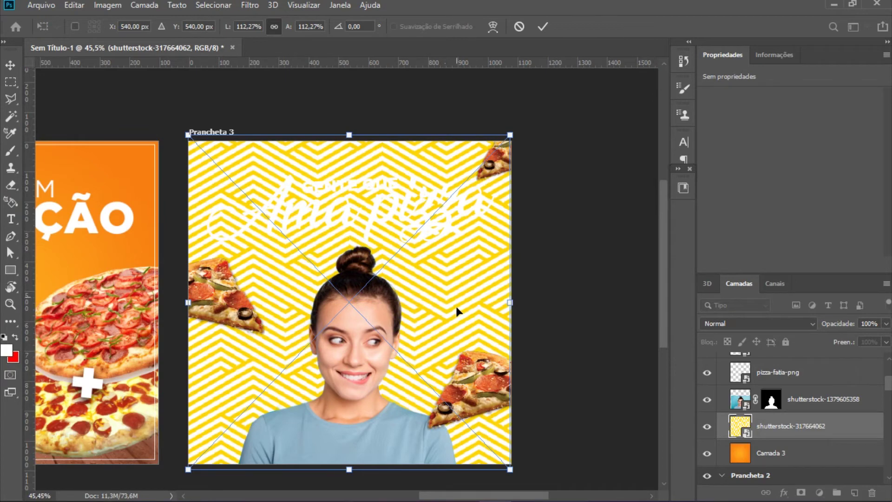
pyautogui.press('Return')
pyautogui.click(811, 320)
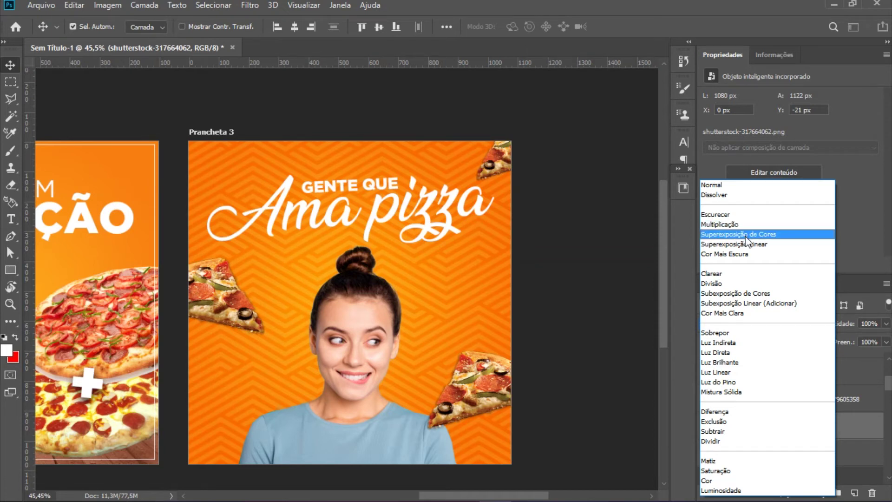
# Step: Blend the pattern layer with Superexposição de Cores at about 39% opacity
pyautogui.click(745, 236)
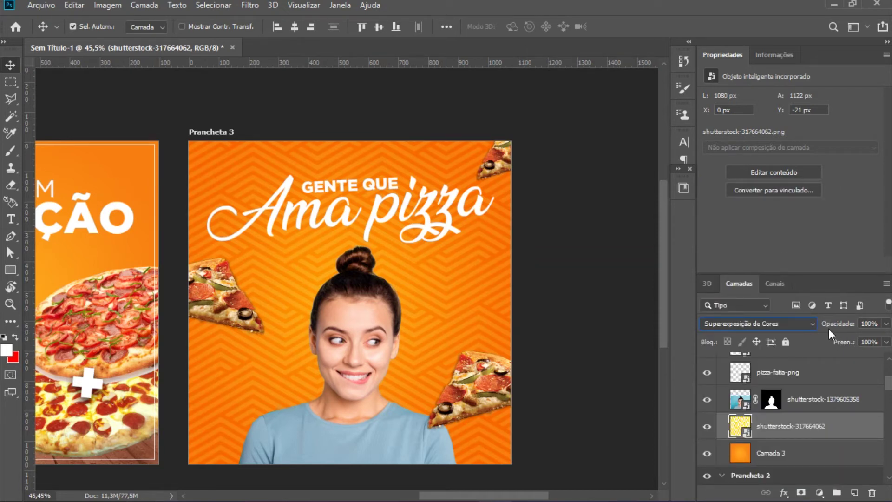
pyautogui.click(886, 324)
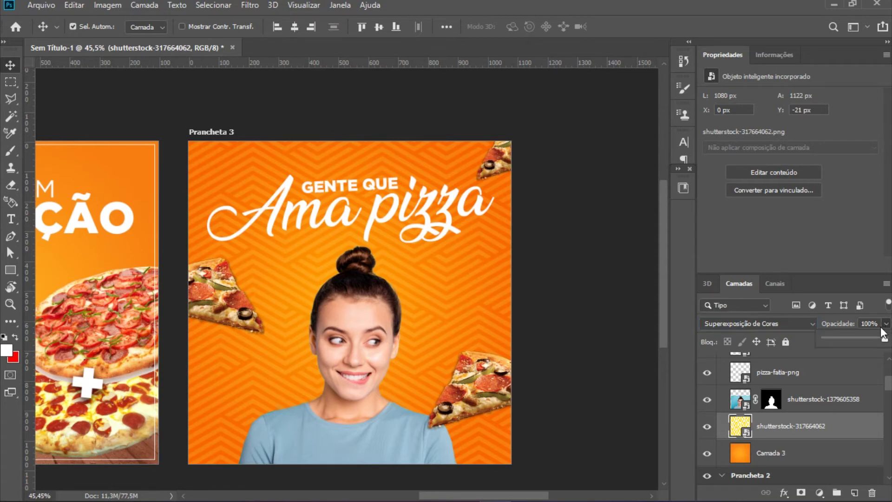
pyautogui.moveTo(882, 334); pyautogui.dragTo(857, 337)
pyautogui.moveTo(854, 338); pyautogui.dragTo(849, 338)
pyautogui.click(550, 200)
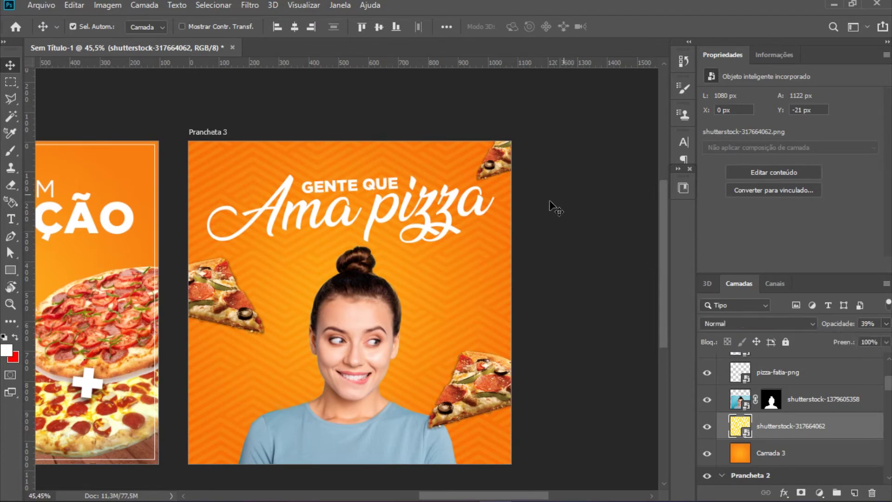
pyautogui.click(209, 296)
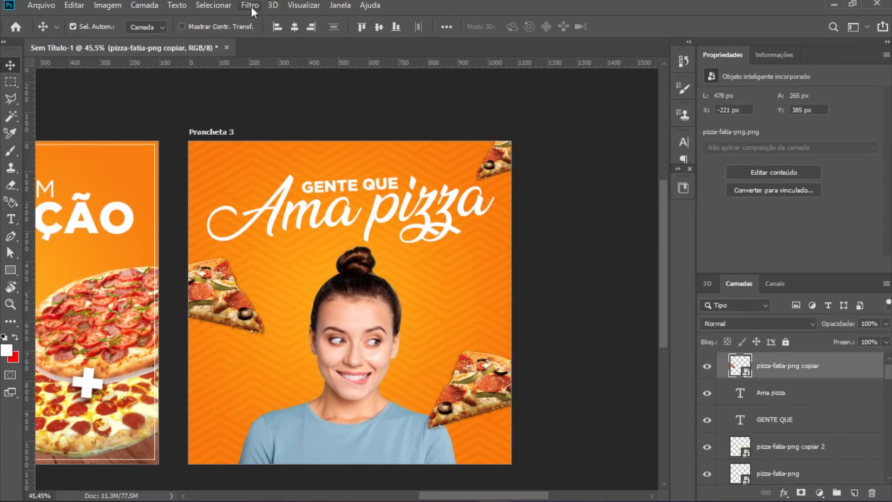
# Step: Apply a Desfoque de Movimento of distance 17 to the left pizza slice
pyautogui.click(250, 5)
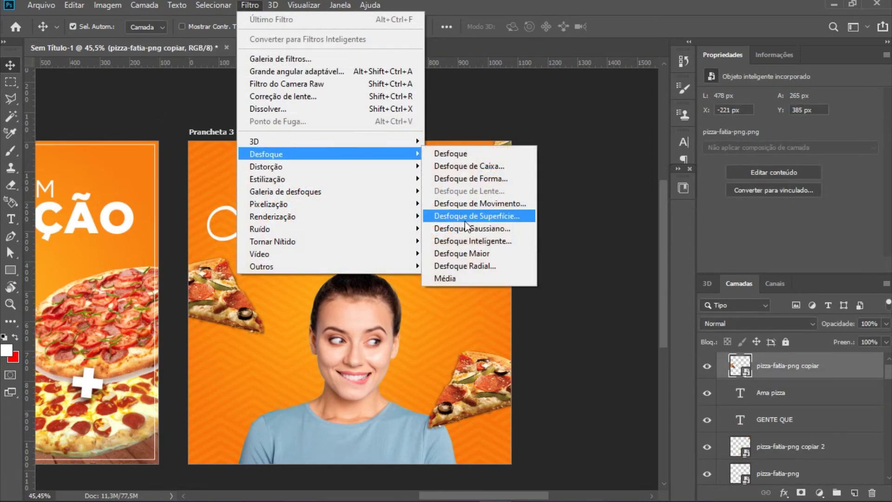
pyautogui.click(493, 202)
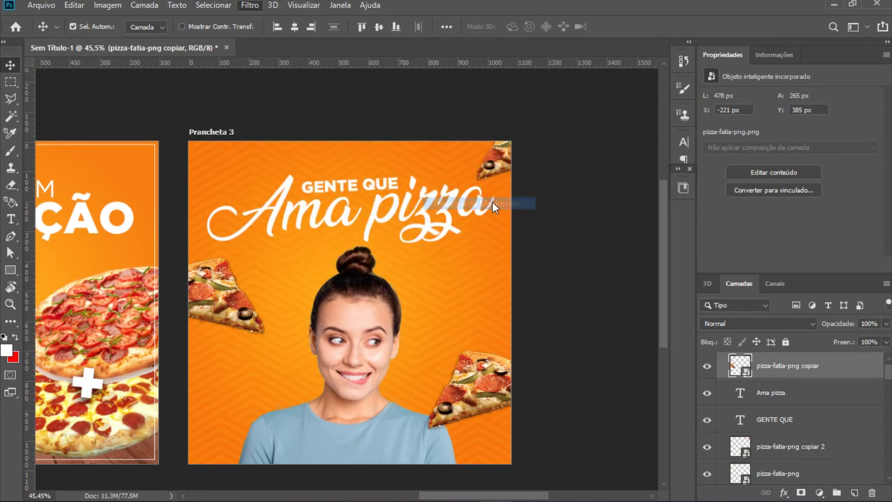
pyautogui.moveTo(652, 327); pyautogui.dragTo(646, 328)
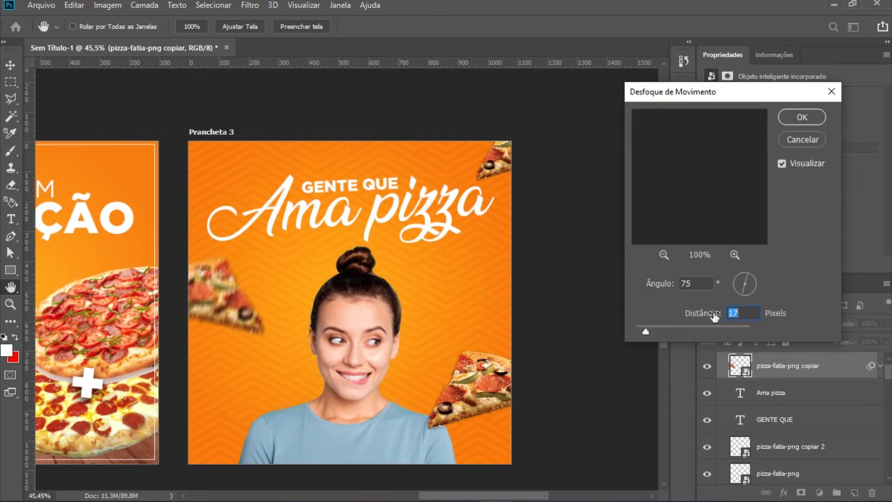
pyautogui.click(810, 117)
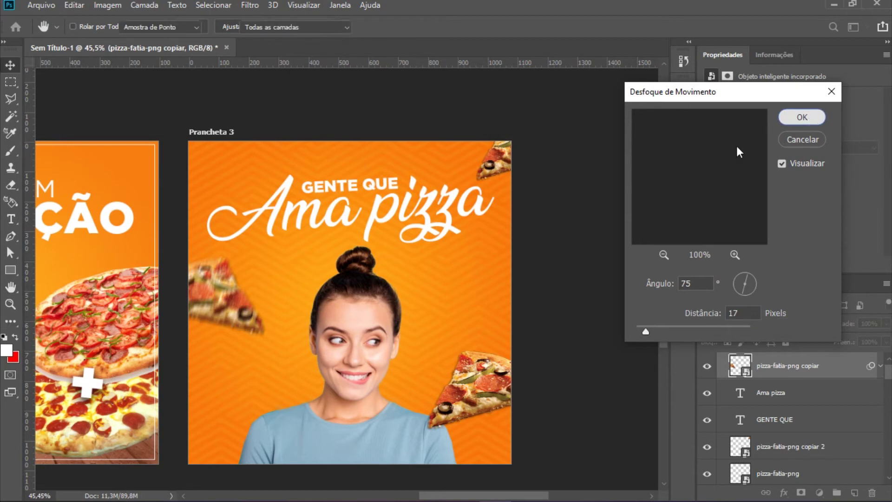
# Step: Motion-blur the top-right slice at distance 36 and shift it up-left into the corner
pyautogui.click(506, 160)
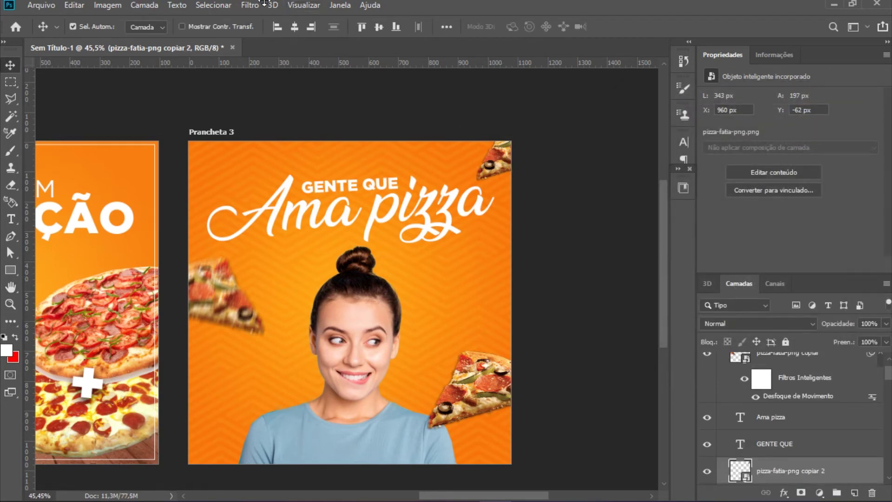
pyautogui.click(250, 7)
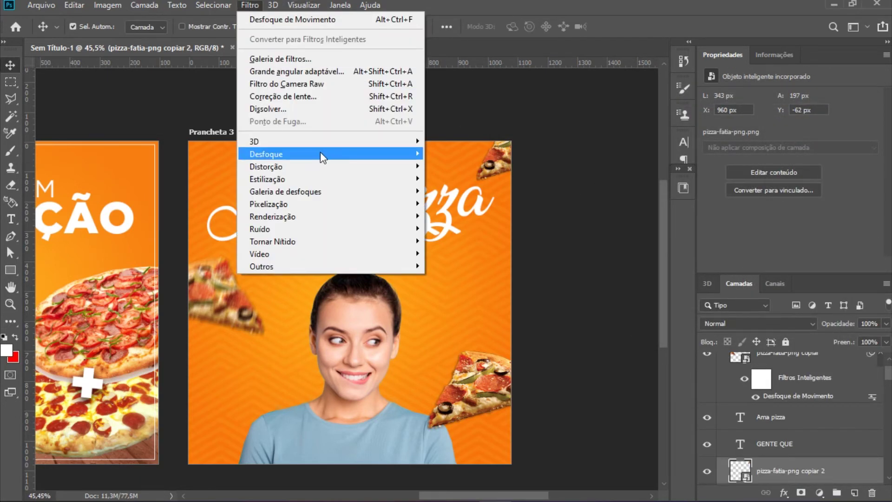
pyautogui.moveTo(266, 154)
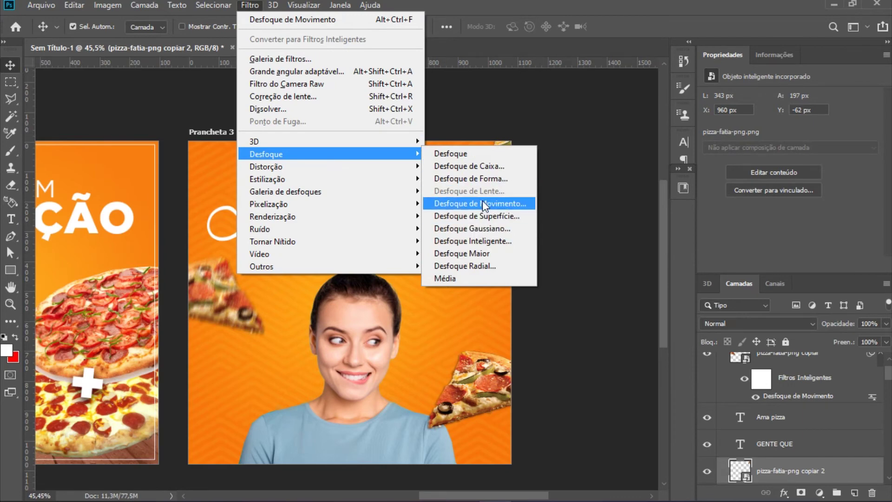
pyautogui.click(482, 203)
pyautogui.moveTo(652, 328); pyautogui.dragTo(659, 327)
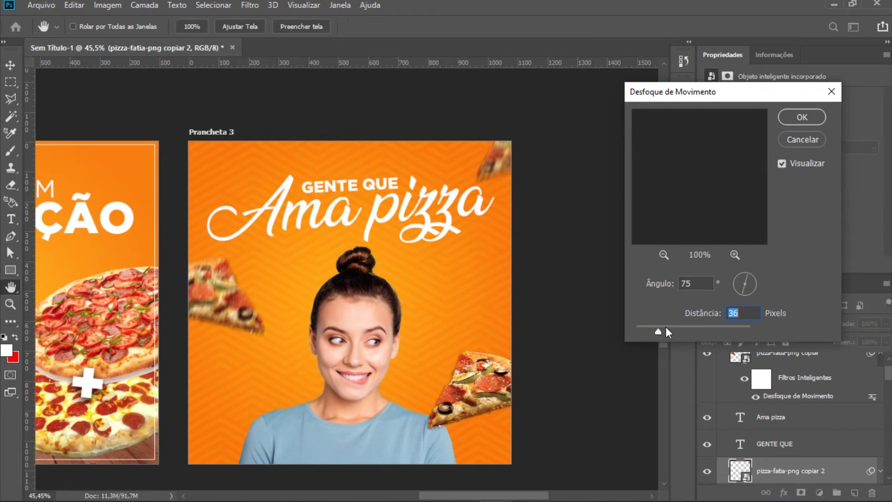
pyautogui.click(799, 116)
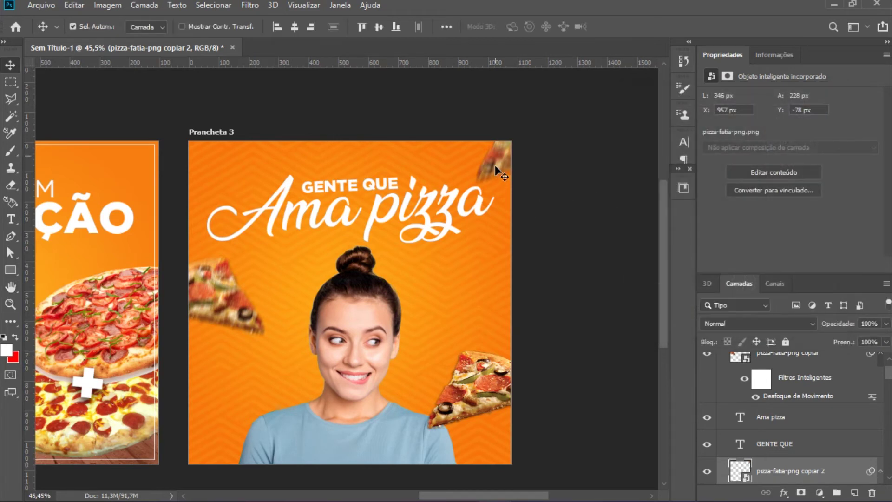
pyautogui.moveTo(495, 166); pyautogui.dragTo(488, 160)
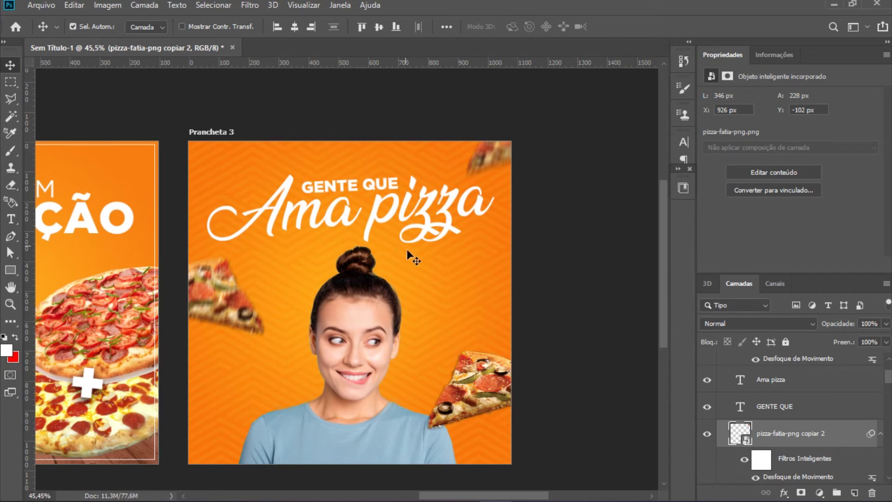
# Step: Give the Ama pizza layer a Sombra Projetada with Tamanho 7 and 16% opacity
pyautogui.click(427, 213)
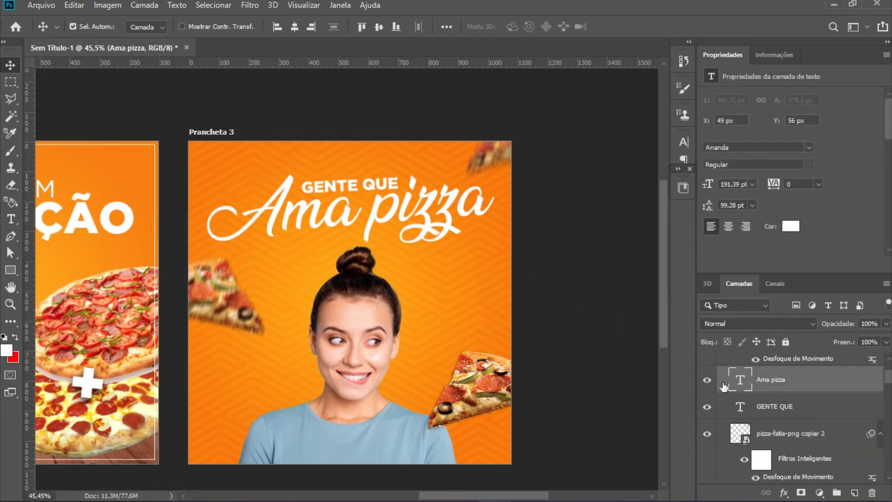
pyautogui.doubleClick(805, 389)
pyautogui.click(394, 361)
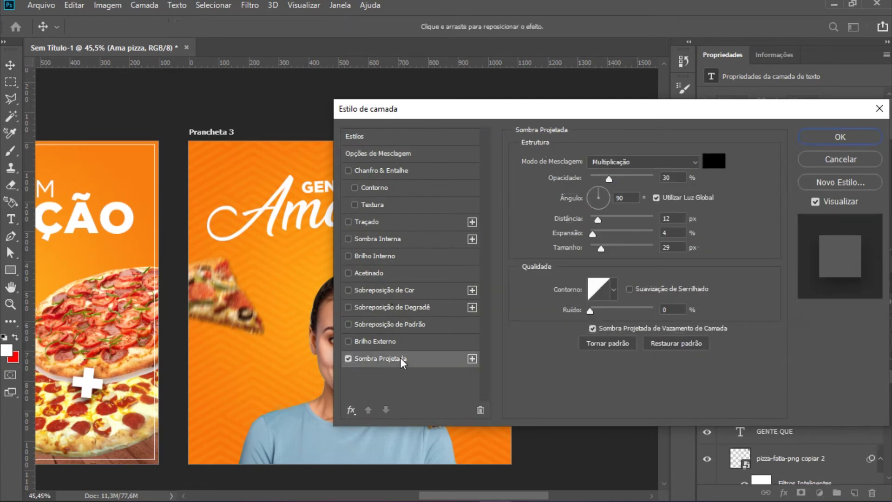
pyautogui.moveTo(543, 109); pyautogui.dragTo(654, 144)
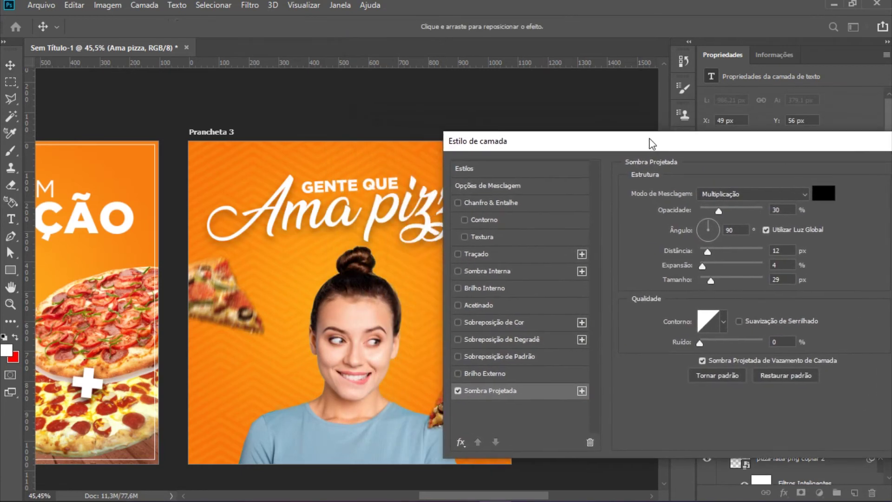
pyautogui.moveTo(711, 281); pyautogui.dragTo(706, 279)
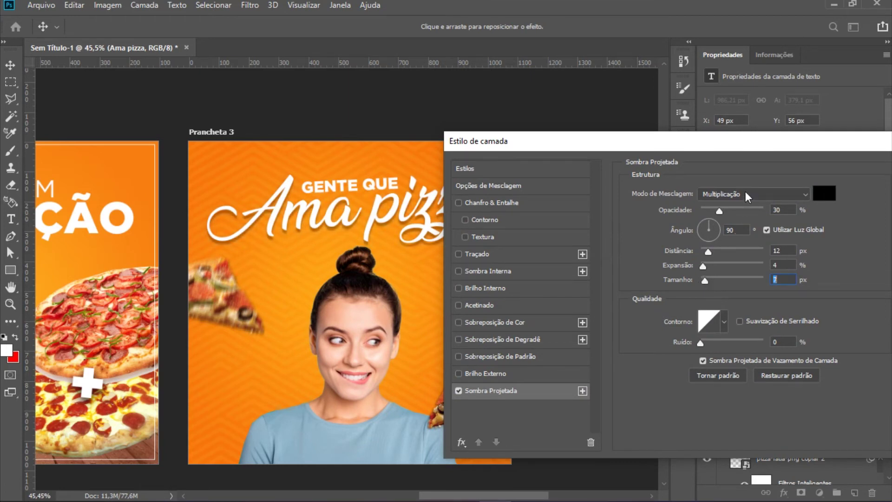
pyautogui.moveTo(719, 211); pyautogui.dragTo(711, 211)
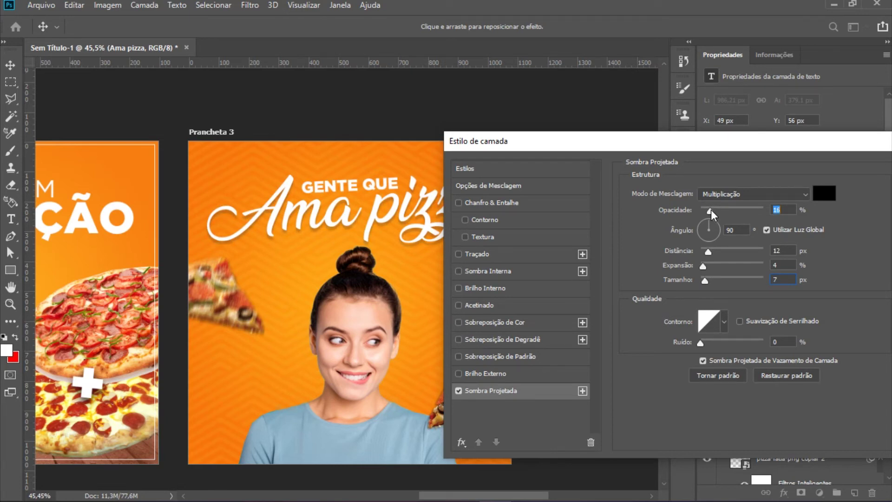
pyautogui.moveTo(861, 143); pyautogui.dragTo(790, 137)
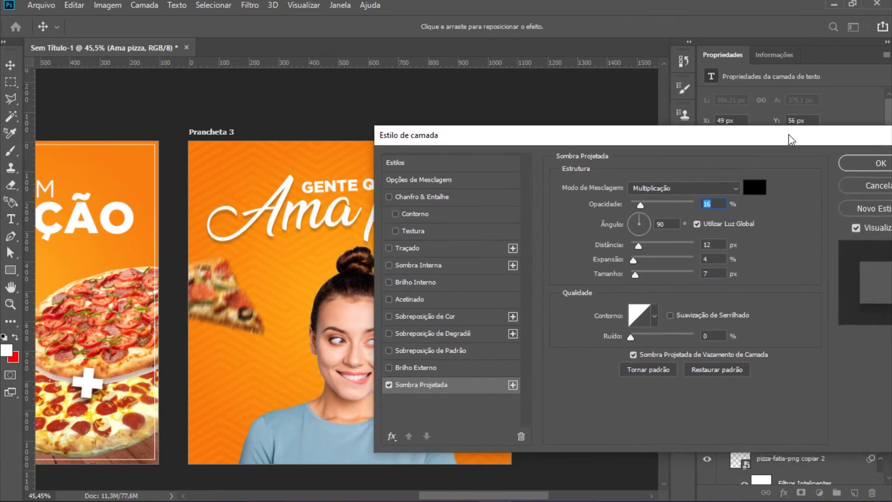
pyautogui.click(874, 167)
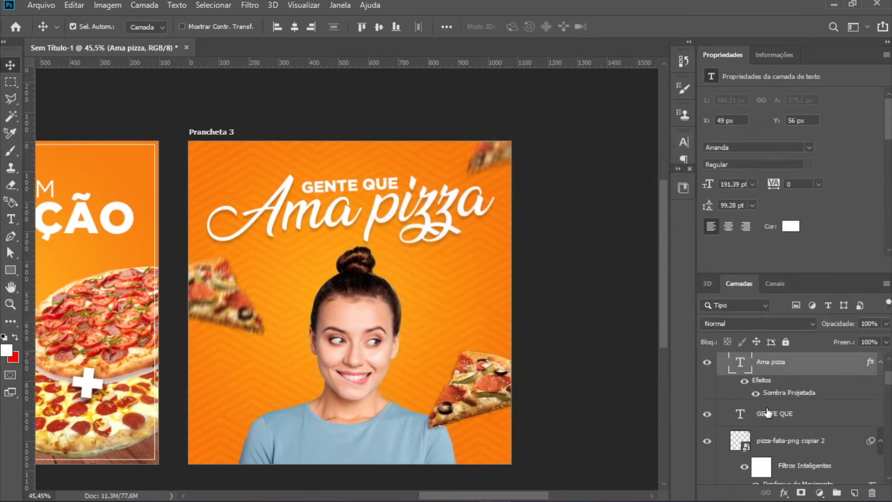
pyautogui.scroll(2, 779, 416)
pyautogui.scroll(-3, 783, 423)
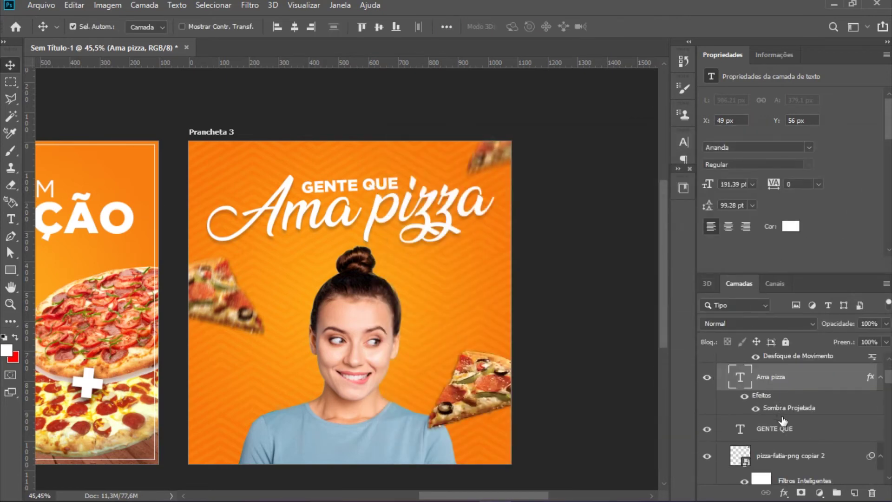
pyautogui.doubleClick(787, 431)
# Step: Turn on the same Sombra Projetada for the GENTE QUE text layer
pyautogui.click(833, 427)
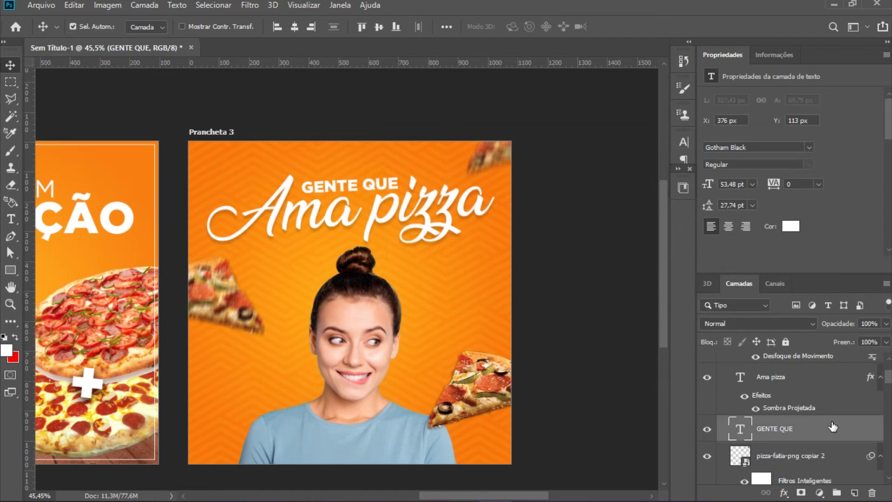
pyautogui.doubleClick(833, 426)
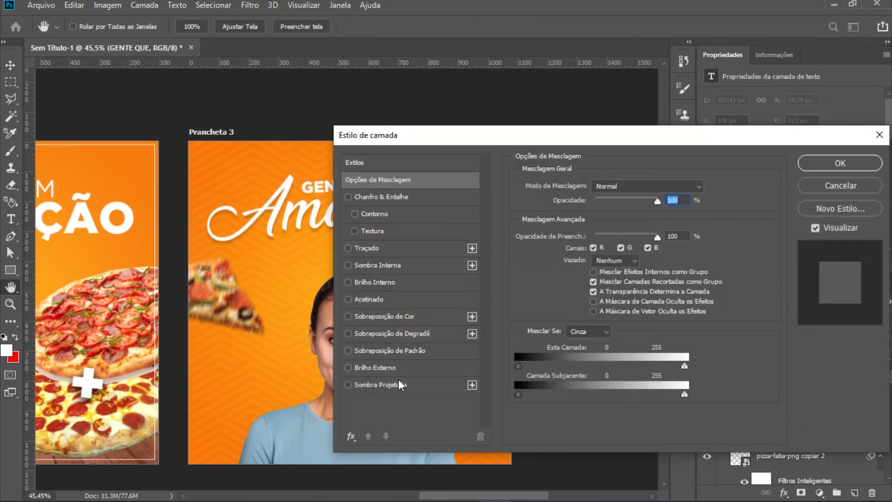
pyautogui.click(387, 384)
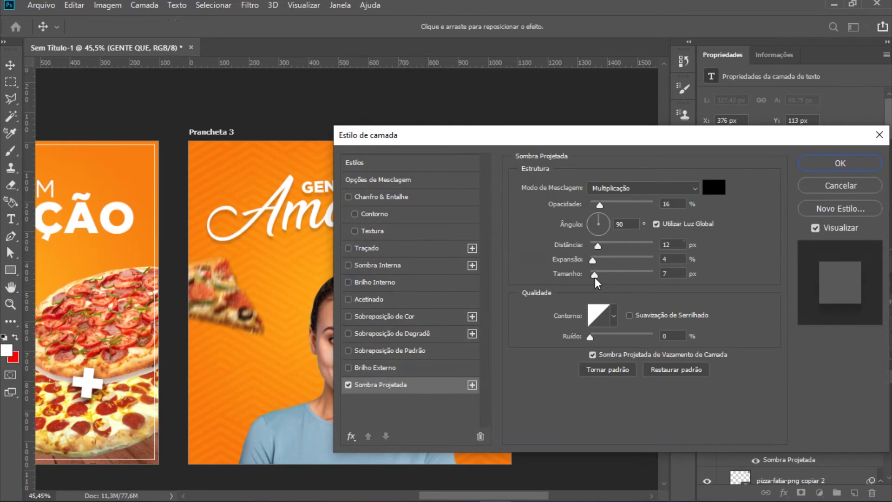
pyautogui.click(819, 164)
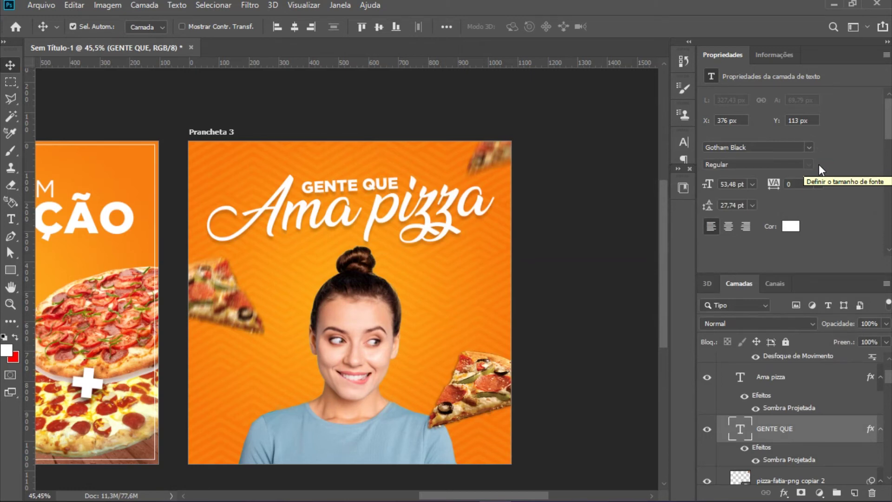
# Step: Draw a white-outlined rectangle just inside the artboard edges and nudge it slightly left
pyautogui.press('u')
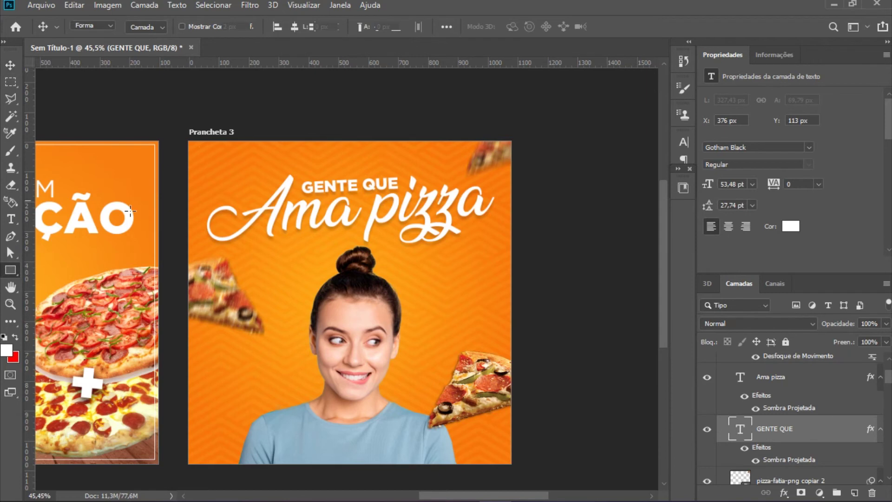
pyautogui.moveTo(193, 146); pyautogui.dragTo(508, 459)
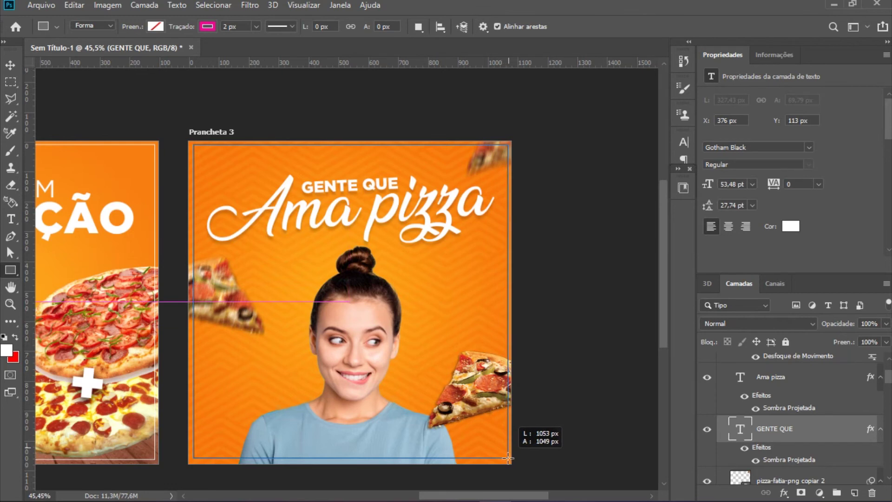
pyautogui.moveTo(508, 458); pyautogui.dragTo(508, 462)
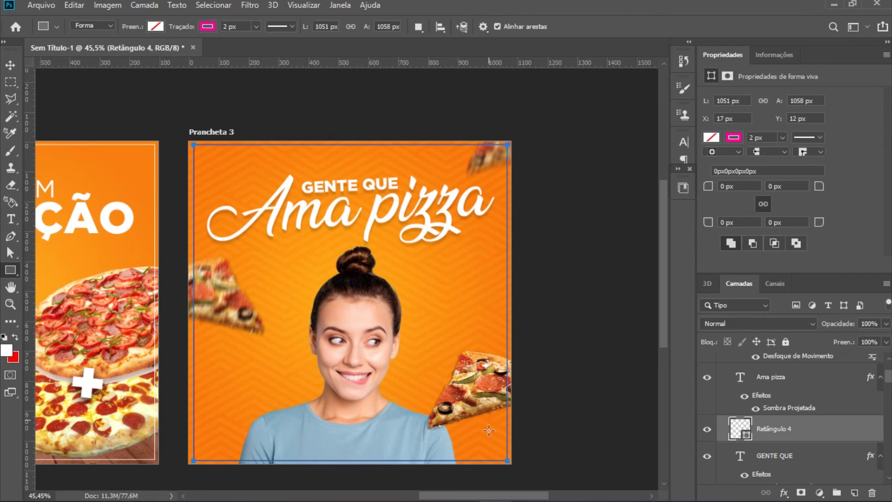
pyautogui.click(738, 138)
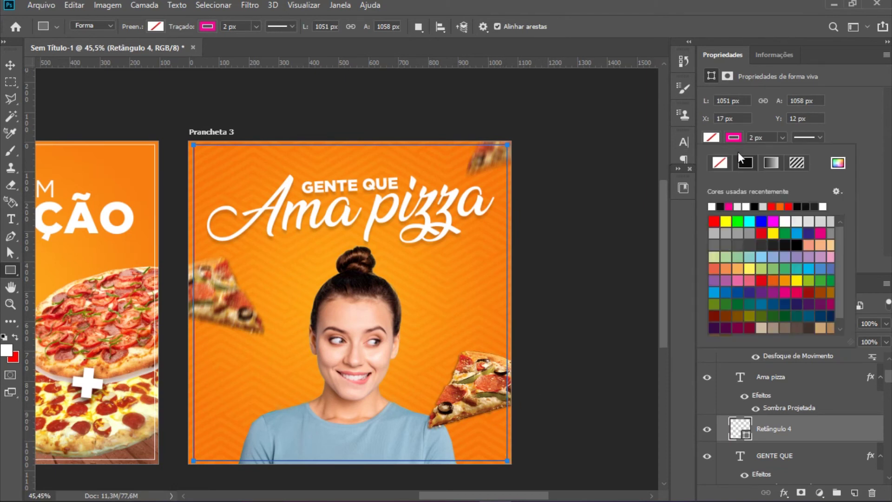
pyautogui.click(711, 206)
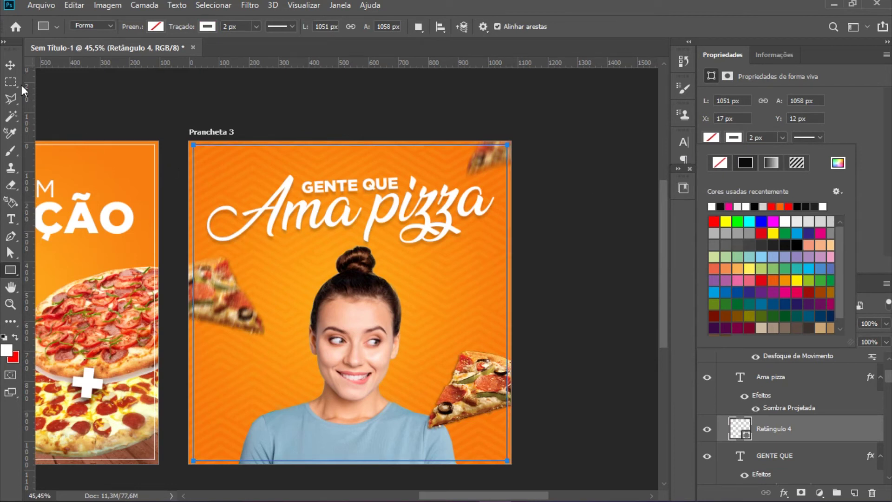
pyautogui.click(10, 66)
pyautogui.press('Left')
pyautogui.press('Left')
pyautogui.press('Left')
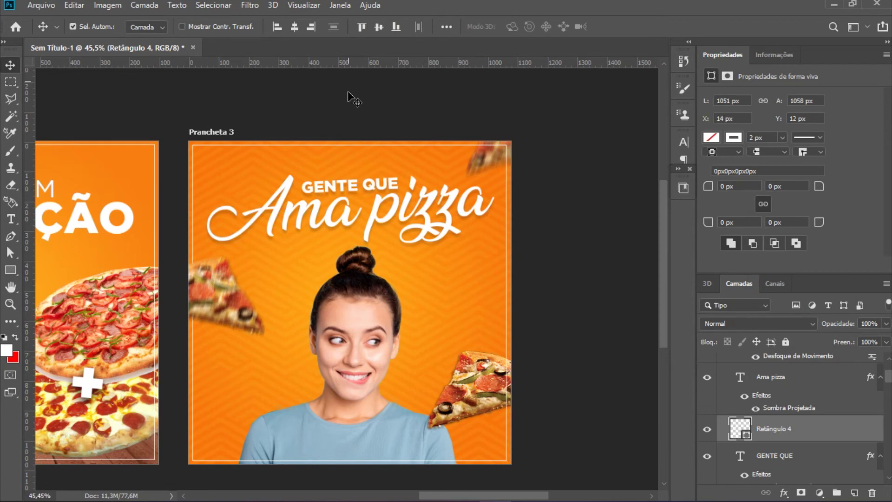
# Step: Move pizza-fatia-png to the top of the stack and its blurred copy below GENTE QUE
pyautogui.click(488, 401)
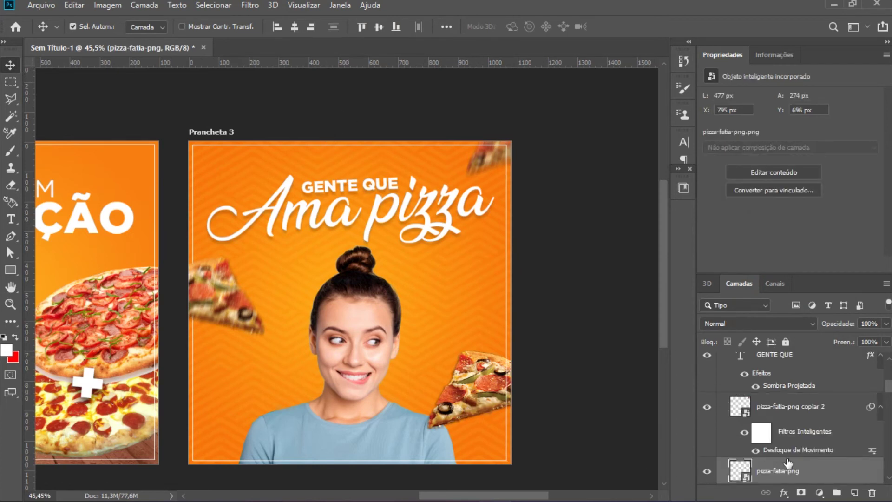
pyautogui.moveTo(817, 473); pyautogui.dragTo(808, 395)
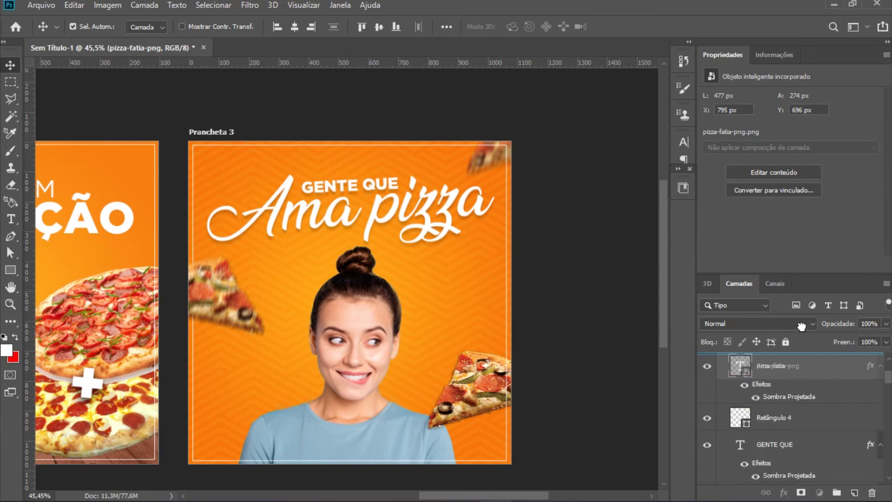
pyautogui.moveTo(808, 395); pyautogui.dragTo(802, 374)
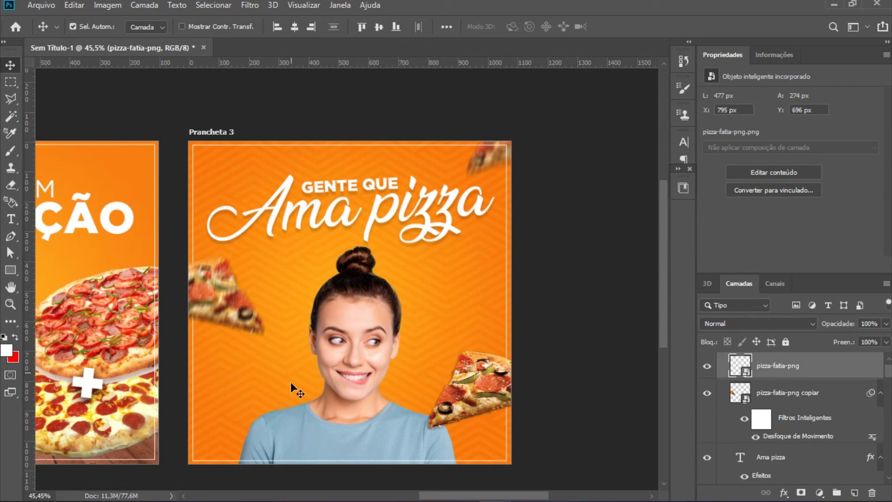
pyautogui.click(770, 402)
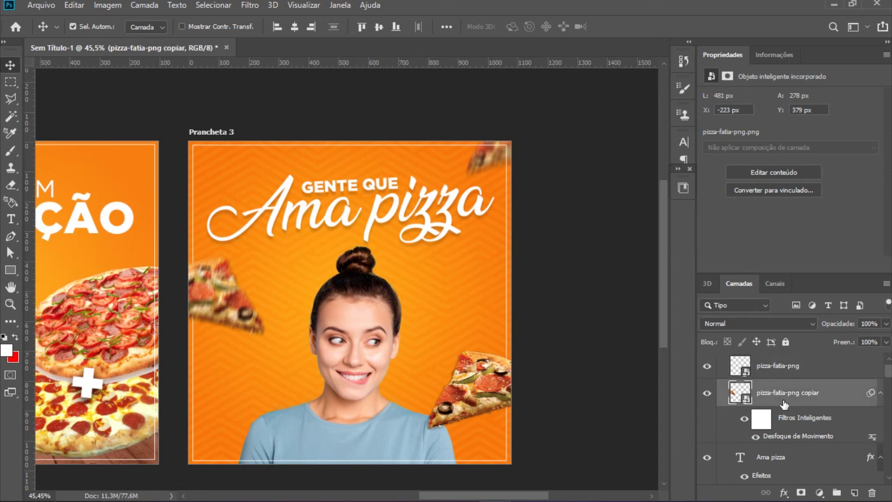
pyautogui.moveTo(770, 404); pyautogui.dragTo(831, 473)
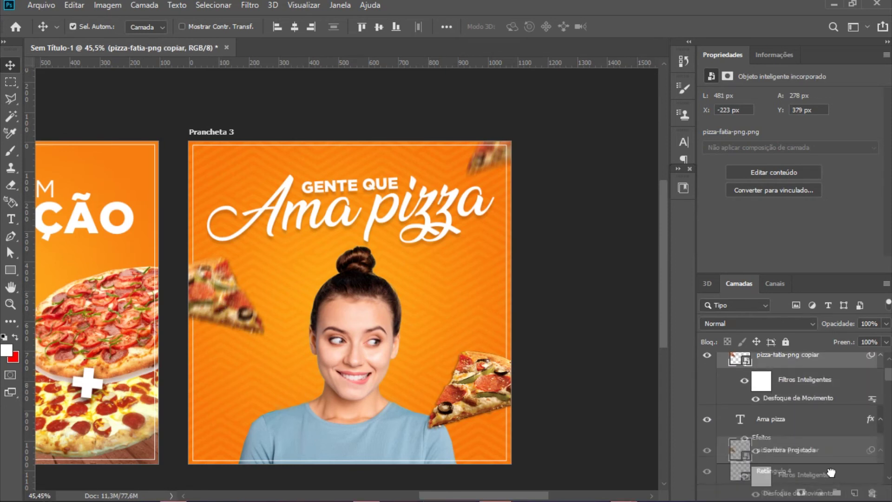
pyautogui.moveTo(831, 473); pyautogui.dragTo(821, 444)
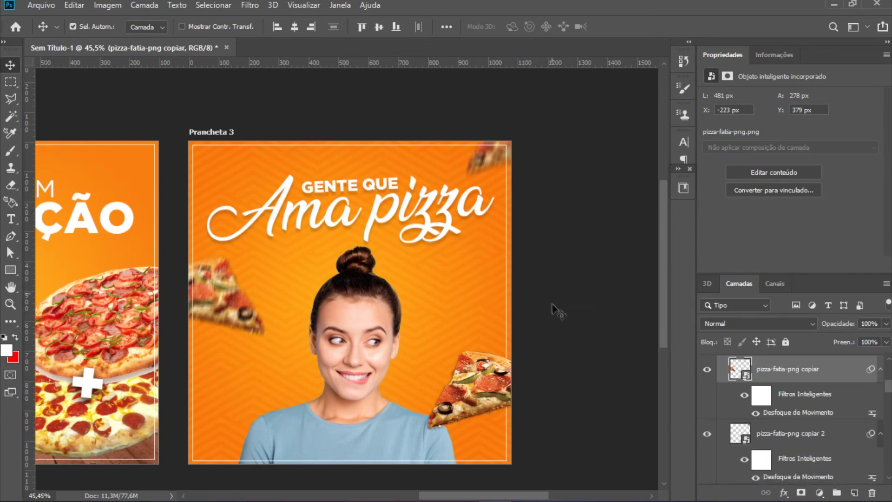
# Step: Review the GENTE QUE drop shadow settings, then close them
pyautogui.click(369, 184)
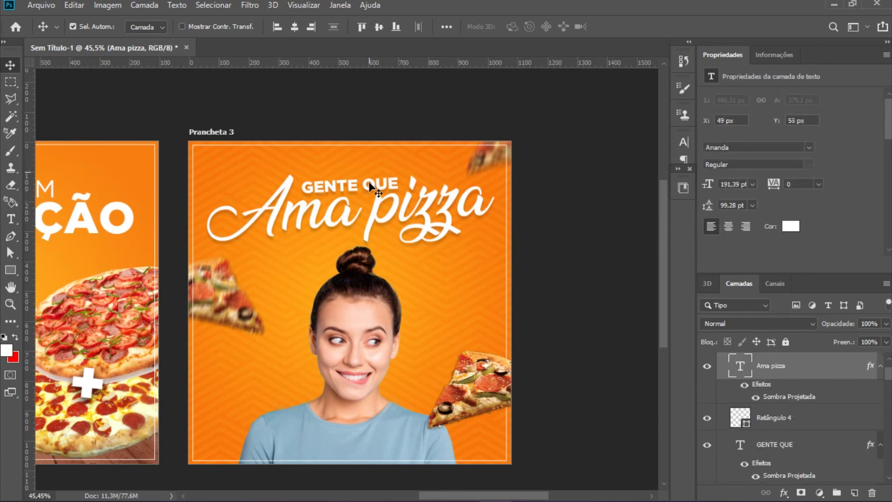
pyautogui.click(814, 450)
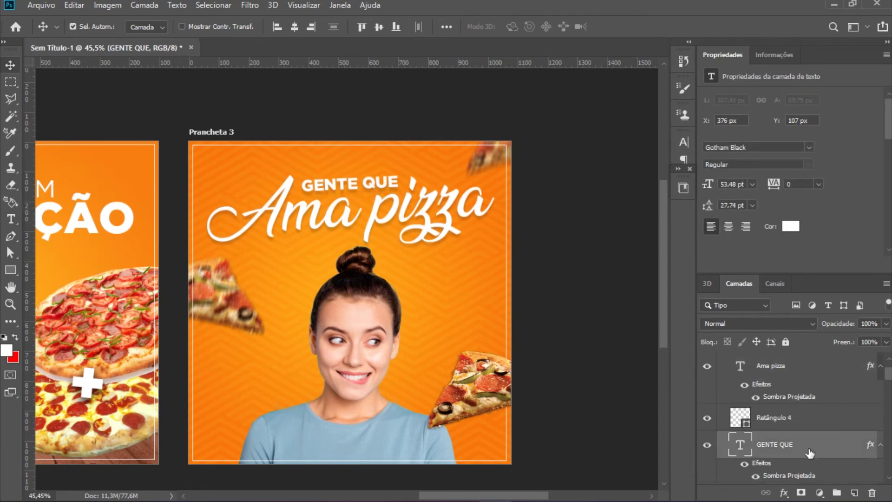
pyautogui.doubleClick(796, 451)
pyautogui.moveTo(535, 143); pyautogui.dragTo(736, 164)
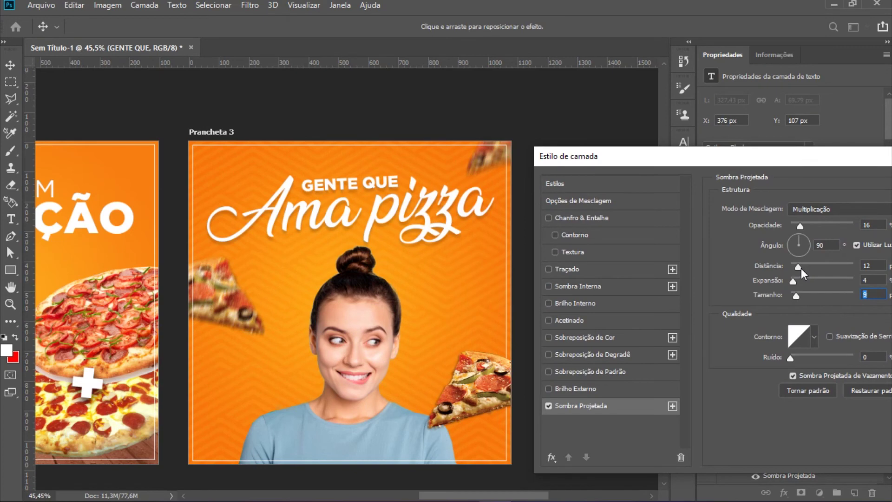
pyautogui.press('Return')
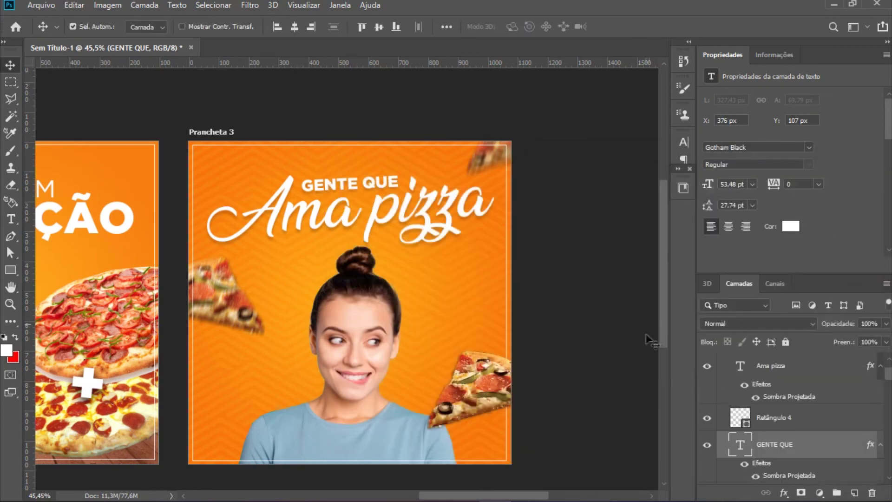
pyautogui.scroll(-1, 590, 364)
pyautogui.click(366, 428)
pyautogui.scroll(-1, 598, 374)
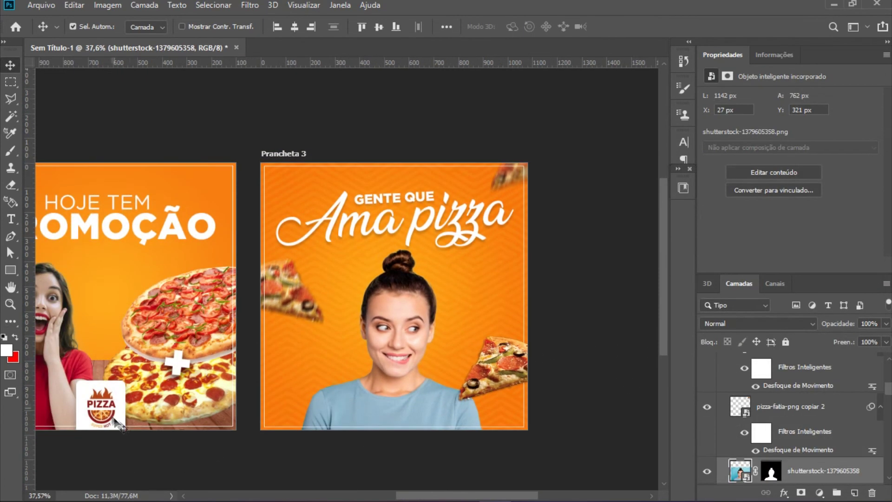
# Step: Copy the pizza logo and white rounded card from Prancheta 2 into Prancheta 3's bottom-left
pyautogui.click(109, 400)
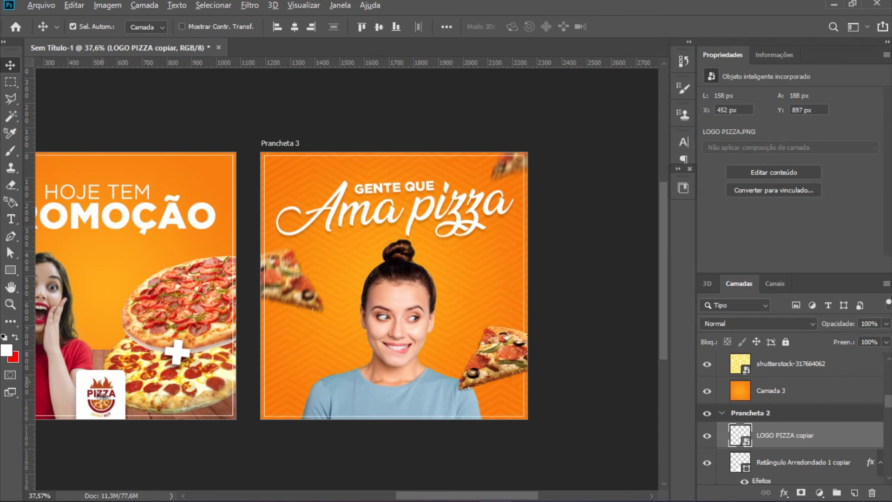
pyautogui.moveTo(108, 400); pyautogui.dragTo(308, 403)
pyautogui.moveTo(122, 382); pyautogui.dragTo(324, 379)
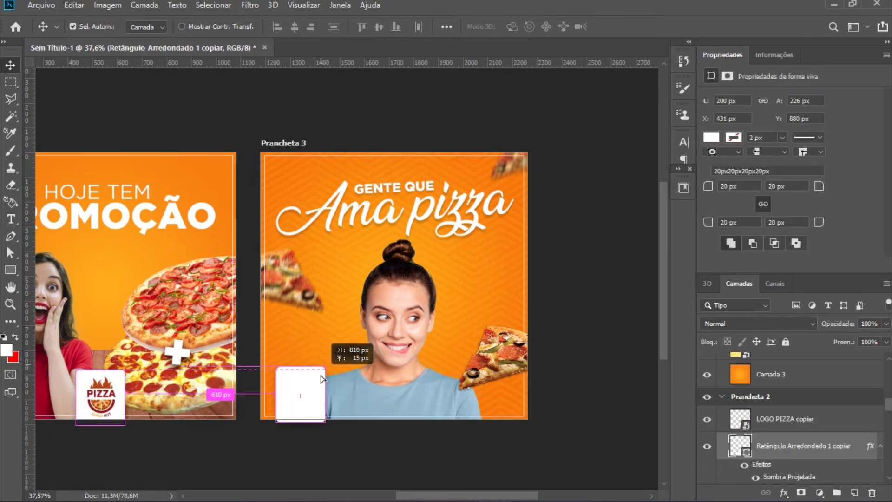
pyautogui.moveTo(324, 379); pyautogui.dragTo(322, 379)
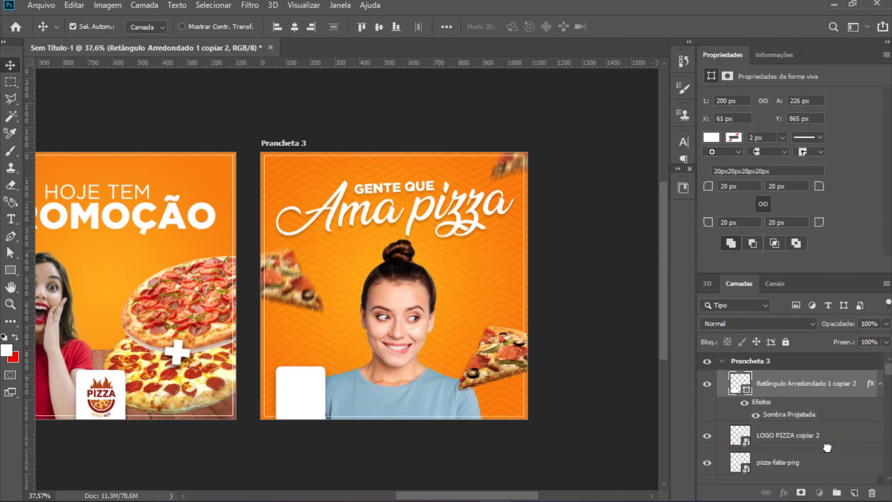
# Step: Put the white card behind the pizza logo and nudge the badge into the corner
pyautogui.moveTo(815, 396); pyautogui.dragTo(828, 451)
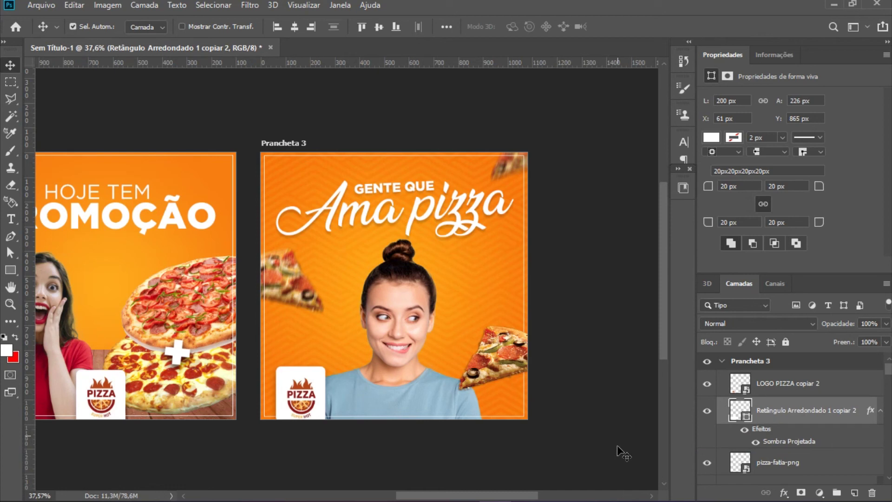
pyautogui.press('Right')
pyautogui.press('Right')
pyautogui.press('Left')
pyautogui.press('Left')
pyautogui.press('Left')
pyautogui.press('Down')
pyautogui.press('Down')
pyautogui.press('Down')
pyautogui.press('Down')
pyautogui.press('Down')
pyautogui.press('Down')
pyautogui.press('Right')
pyautogui.press('Right')
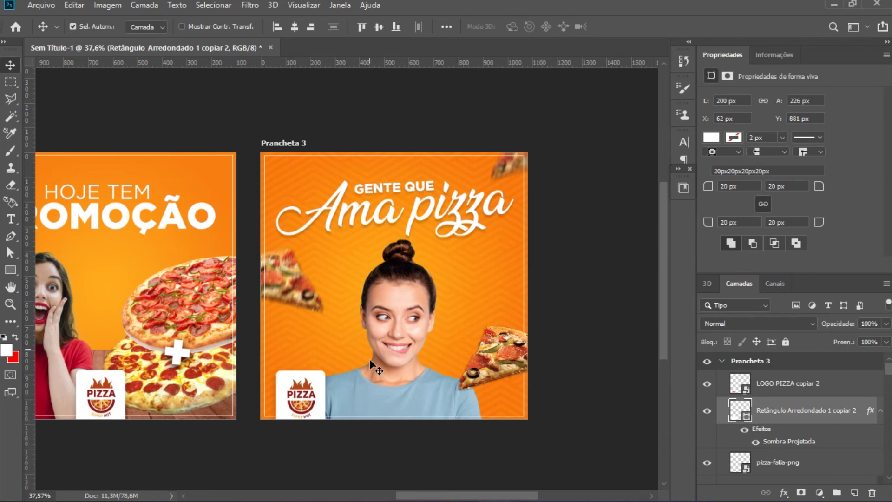
pyautogui.click(294, 275)
# Step: Nudge the GENTE QUE, Ama pizza and Retângulo 4 layers up together
pyautogui.scroll(1, 557, 296)
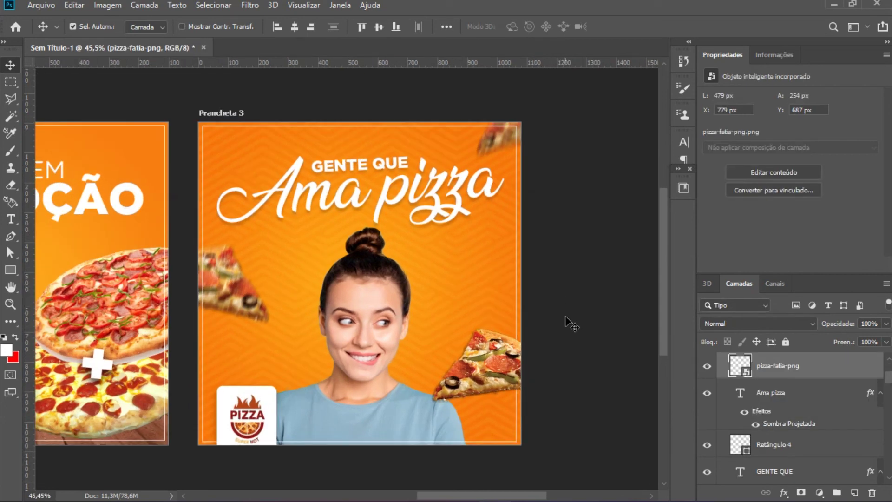
pyautogui.scroll(1, 567, 328)
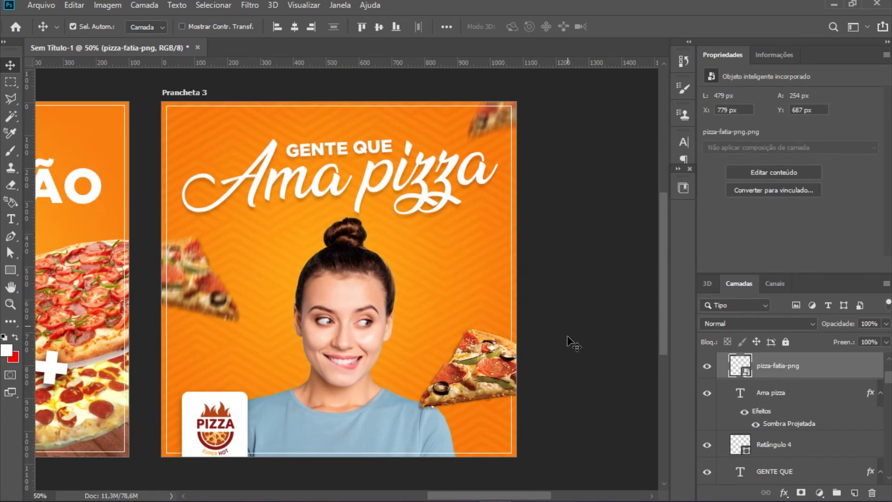
pyautogui.scroll(1, 567, 342)
pyautogui.scroll(-1, 825, 455)
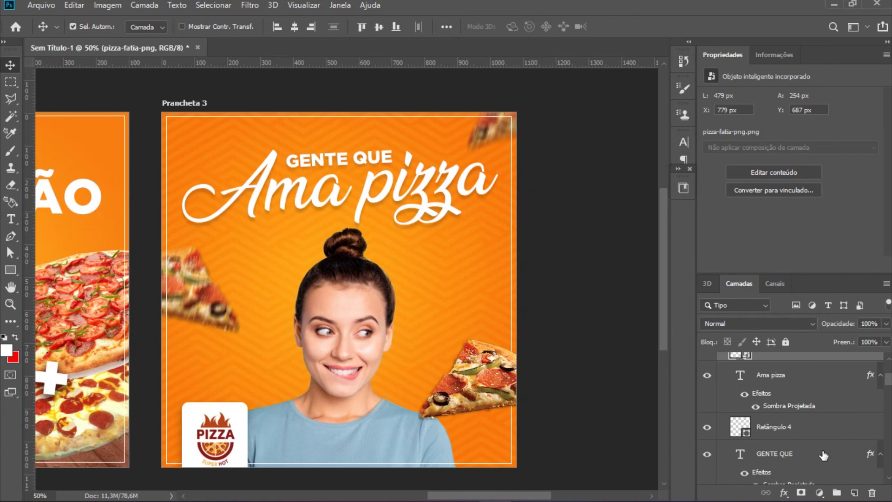
pyautogui.scroll(-1, 820, 448)
pyautogui.click(795, 419)
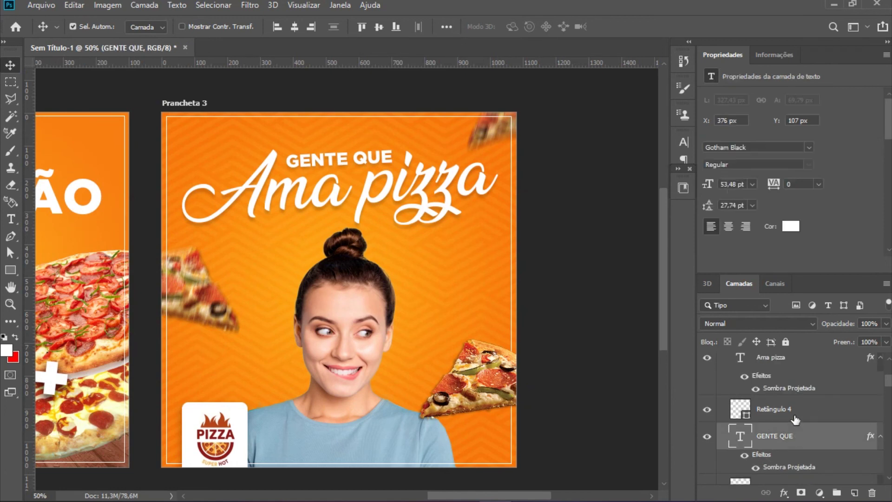
pyautogui.scroll(1, 796, 419)
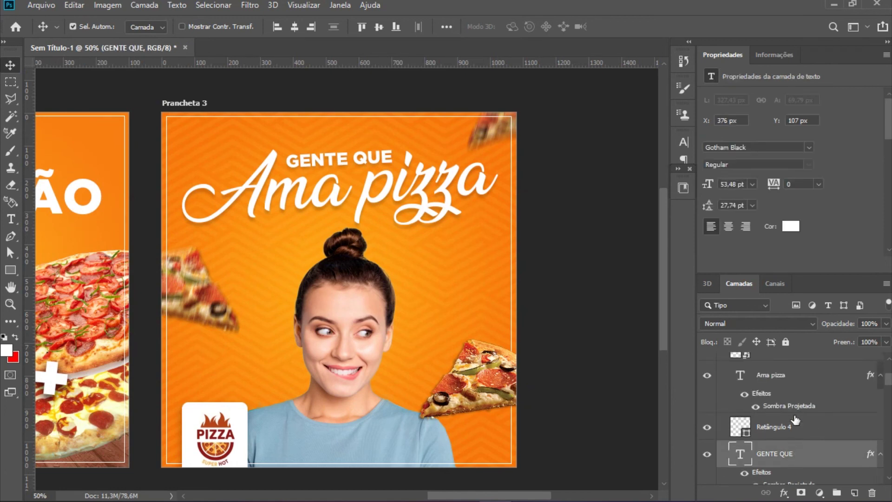
pyautogui.keyDown('shift'); pyautogui.click(804, 380); pyautogui.keyUp('shift')
pyautogui.press('Up')
pyautogui.press('Up')
pyautogui.press('Up')
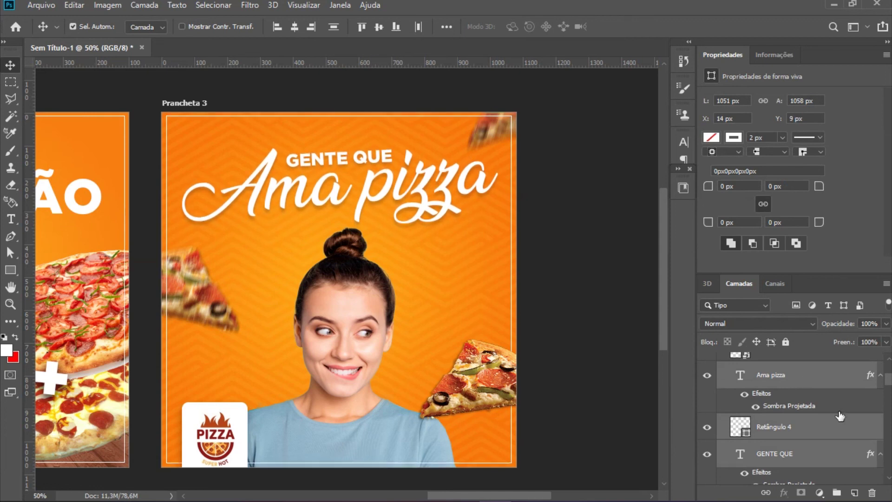
# Step: Deselect Retângulo 4 and raise the two headline lines one more step
pyautogui.keyDown('ctrl'); pyautogui.click(816, 436); pyautogui.keyUp('ctrl')
pyautogui.press('Up')
pyautogui.press('Up')
pyautogui.press('Up')
pyautogui.press('Up')
pyautogui.press('Up')
pyautogui.press('Up')
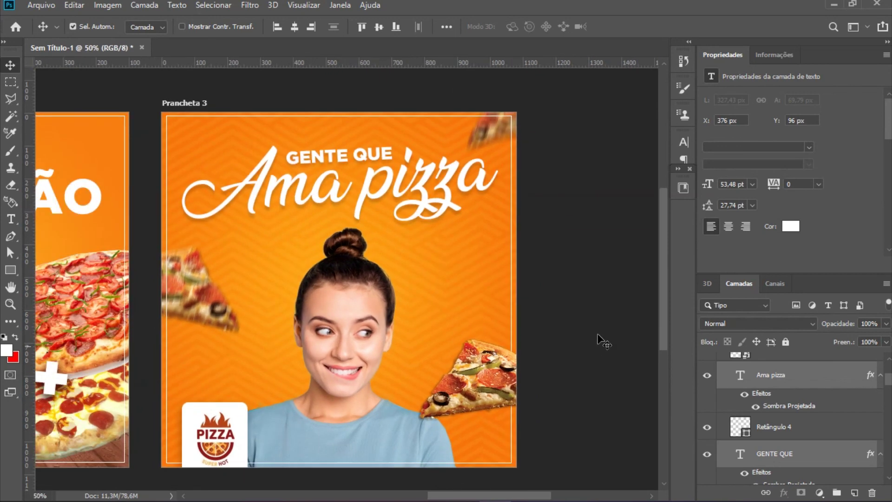
pyautogui.scroll(-1, 603, 342)
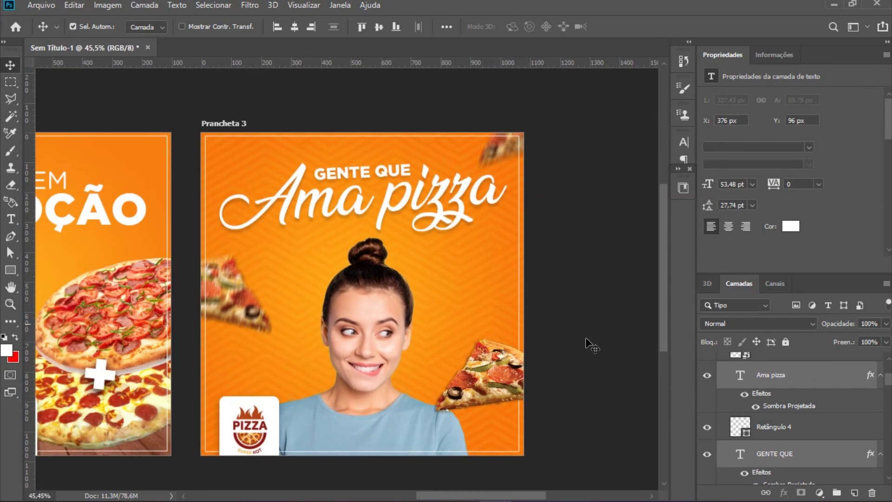
pyautogui.scroll(1, 506, 343)
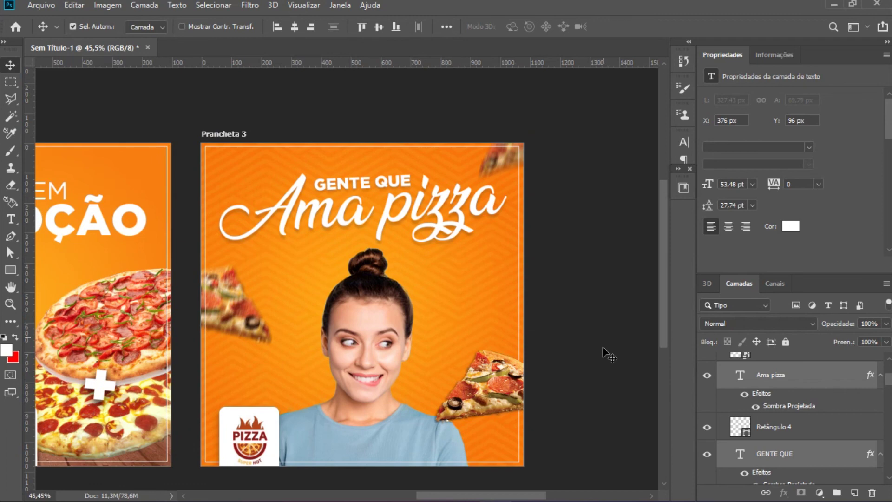
pyautogui.scroll(-1, 604, 353)
pyautogui.scroll(1, 604, 353)
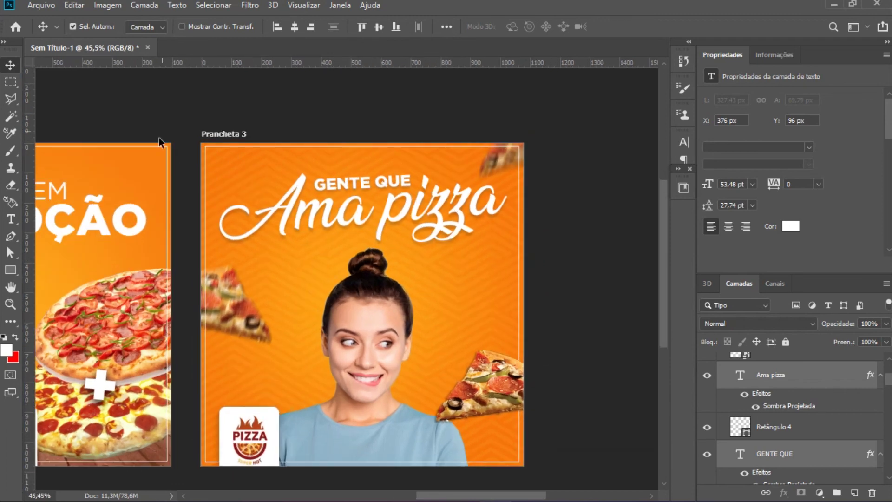